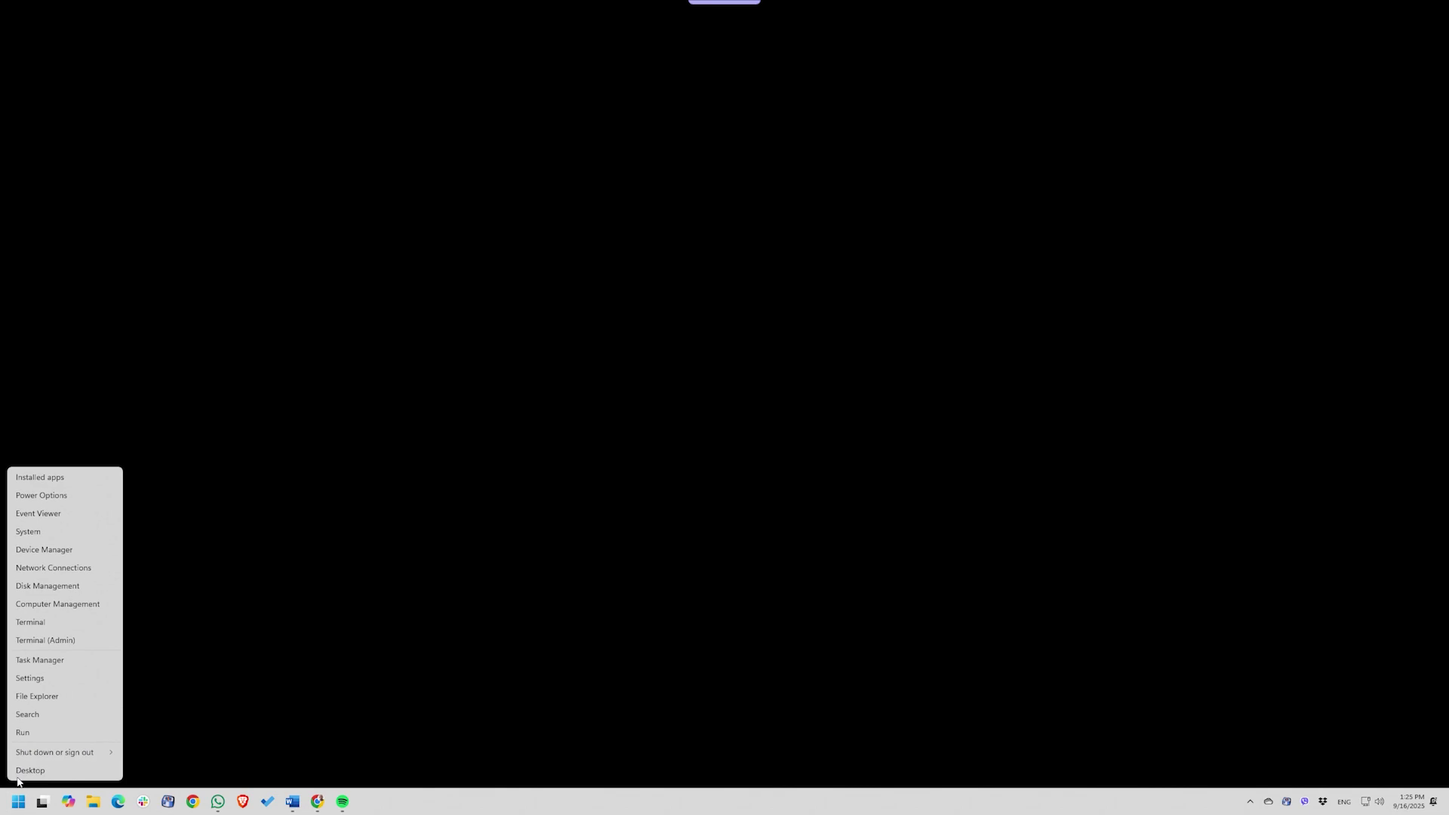
Turn off personalized offers, Settings recommendations and the advertising ID under Recommendations & offers
{"action": "left_click", "coordinate": [30, 678]}
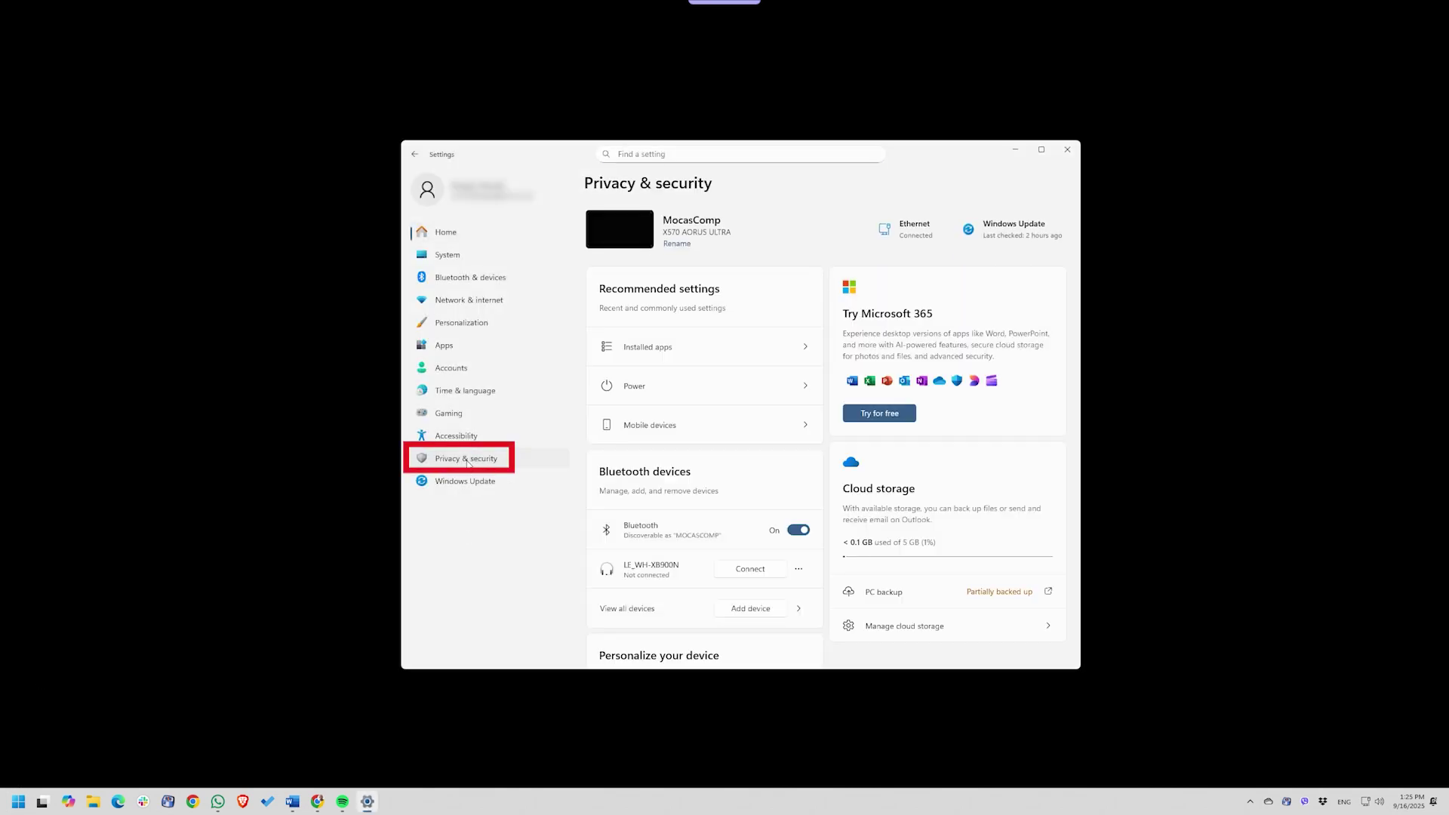
{"action": "left_click", "coordinate": [869, 337]}
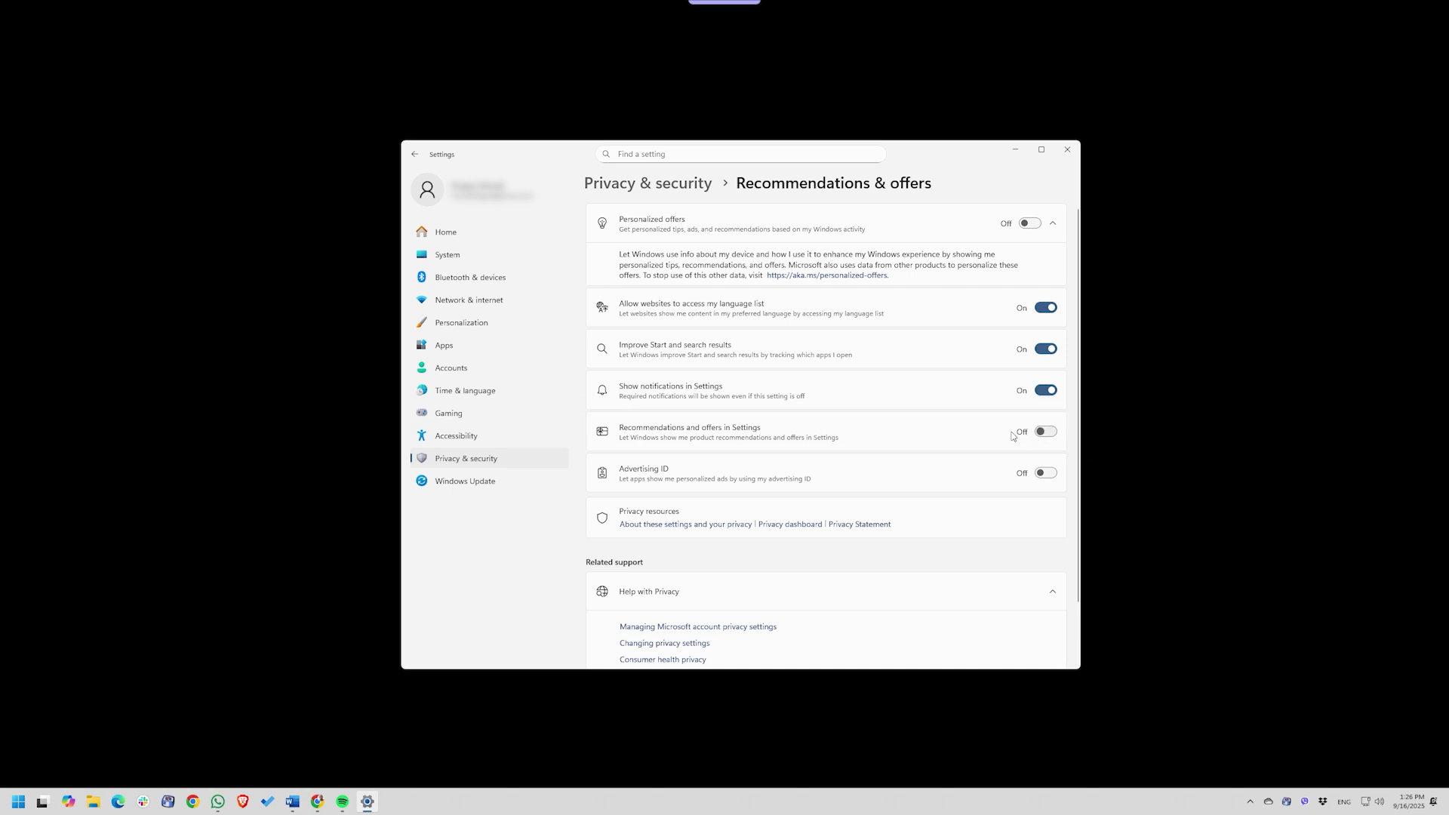
Check which apps can access Location and Microphone, then go back to Privacy & security
{"action": "left_click", "coordinate": [667, 188]}
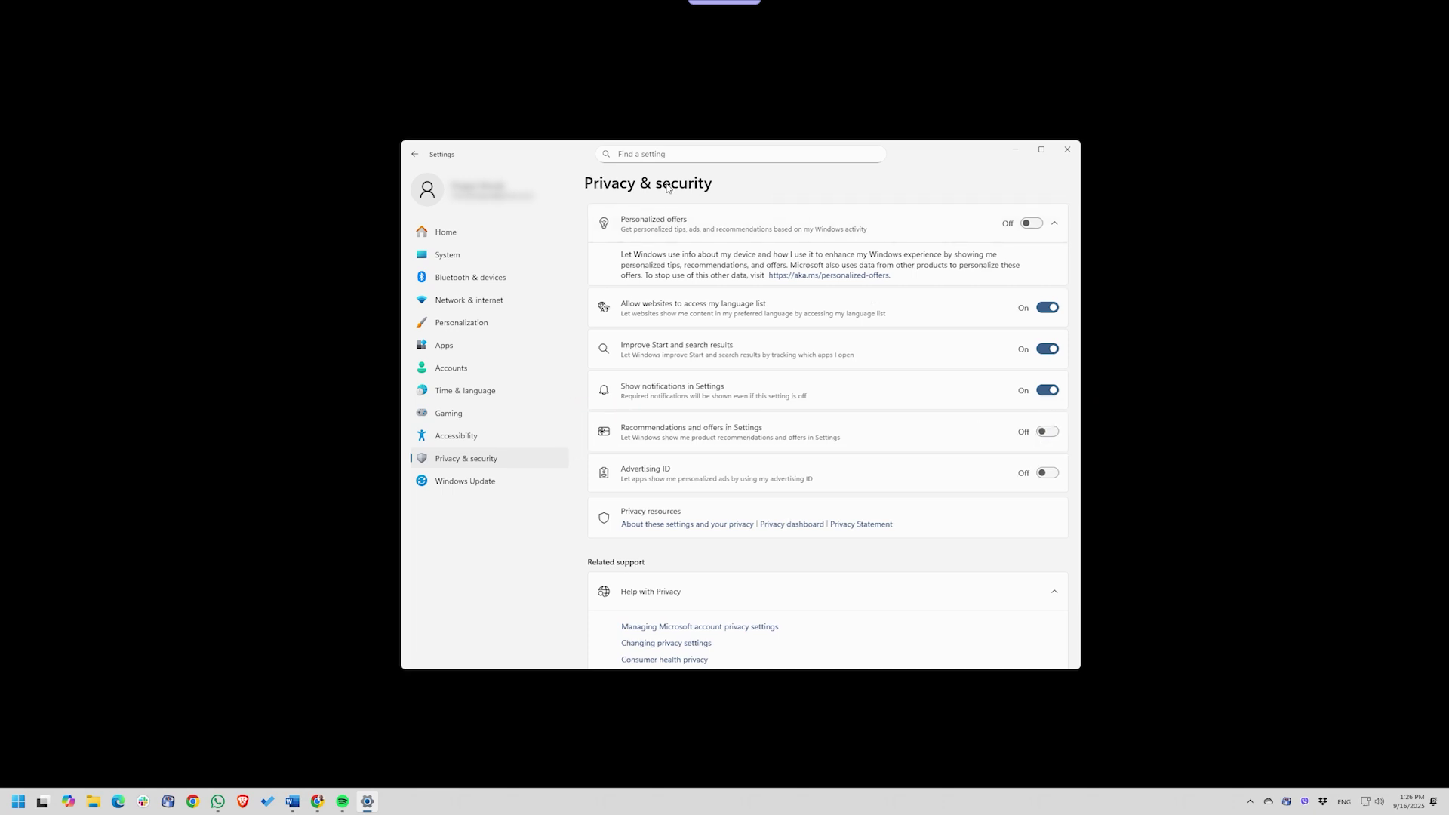
{"action": "scroll", "coordinate": [859, 427], "scroll_direction": "down", "scroll_amount": 10}
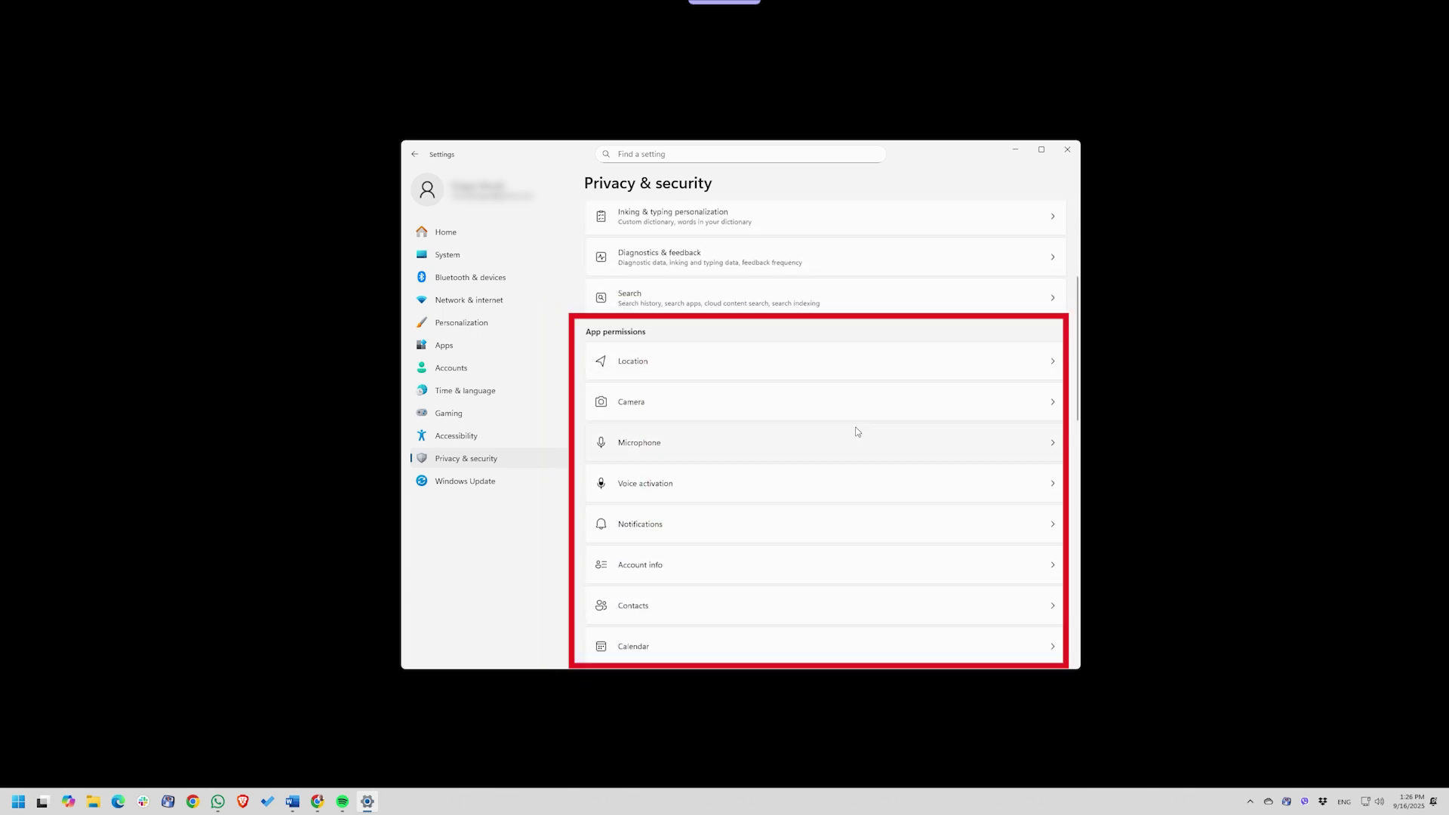
{"action": "left_click", "coordinate": [825, 362]}
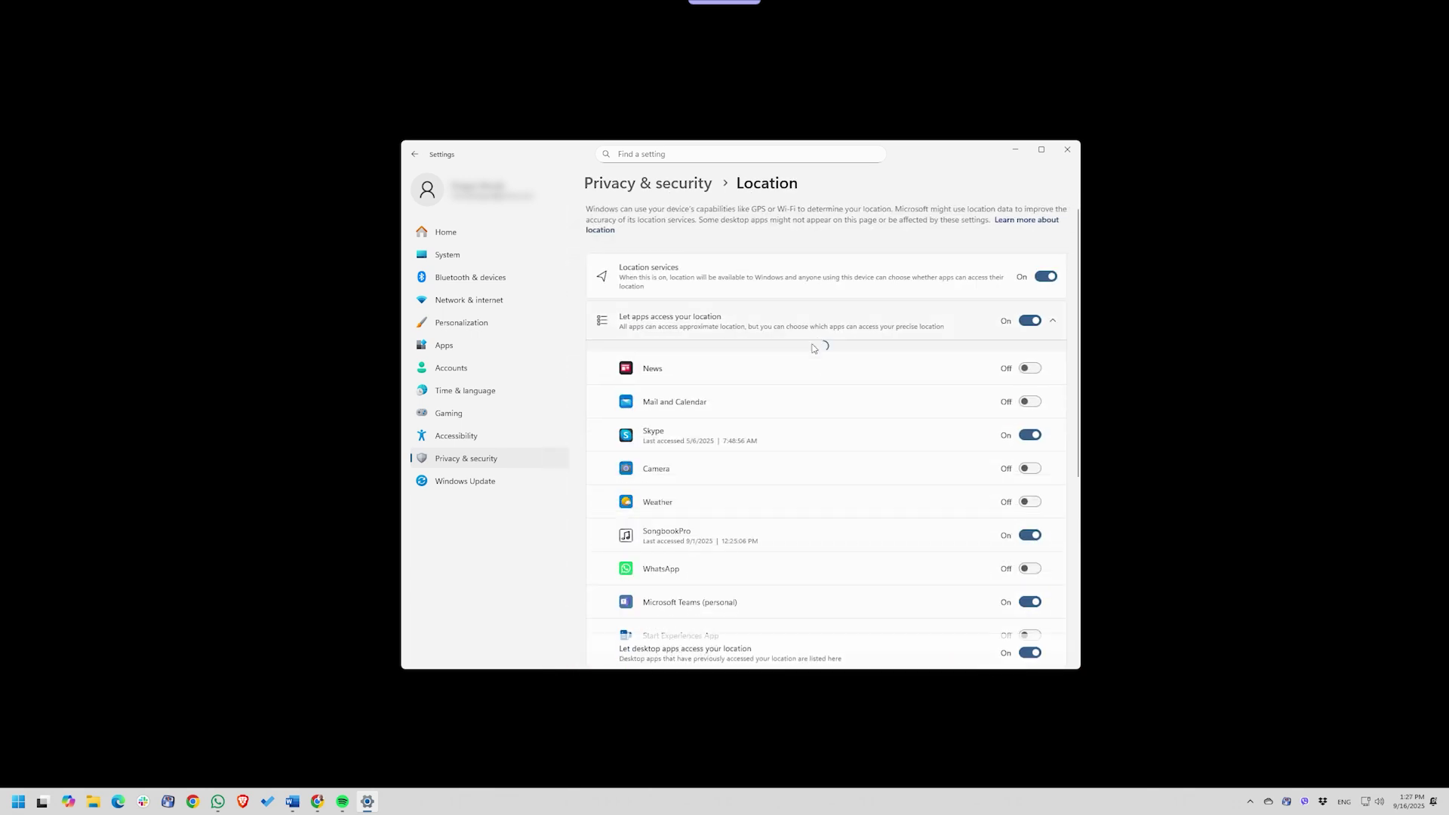
{"action": "scroll", "coordinate": [814, 434], "scroll_direction": "down", "scroll_amount": 4}
{"action": "scroll", "coordinate": [814, 435], "scroll_direction": "up", "scroll_amount": 4}
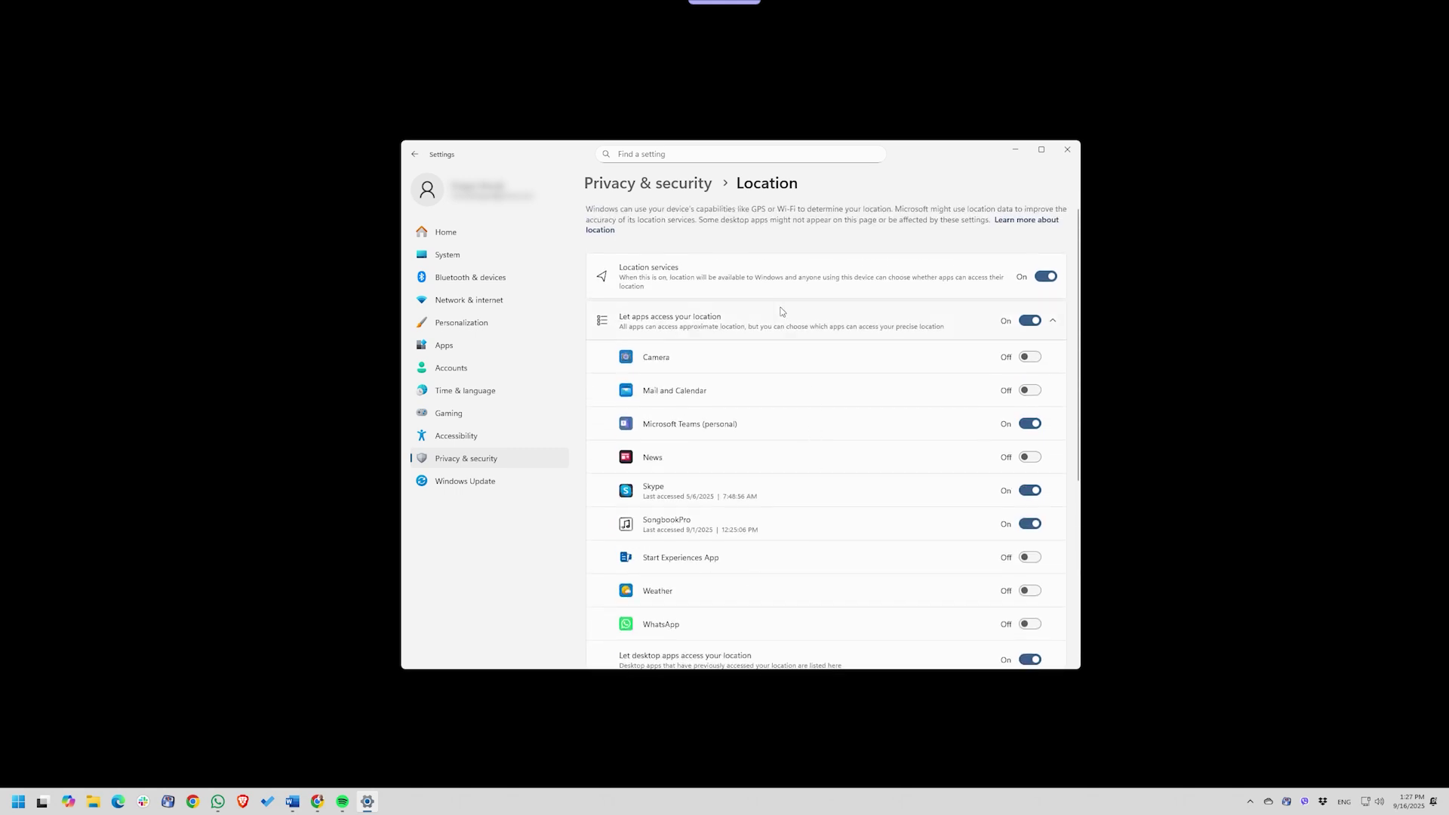
{"action": "left_click", "coordinate": [684, 184]}
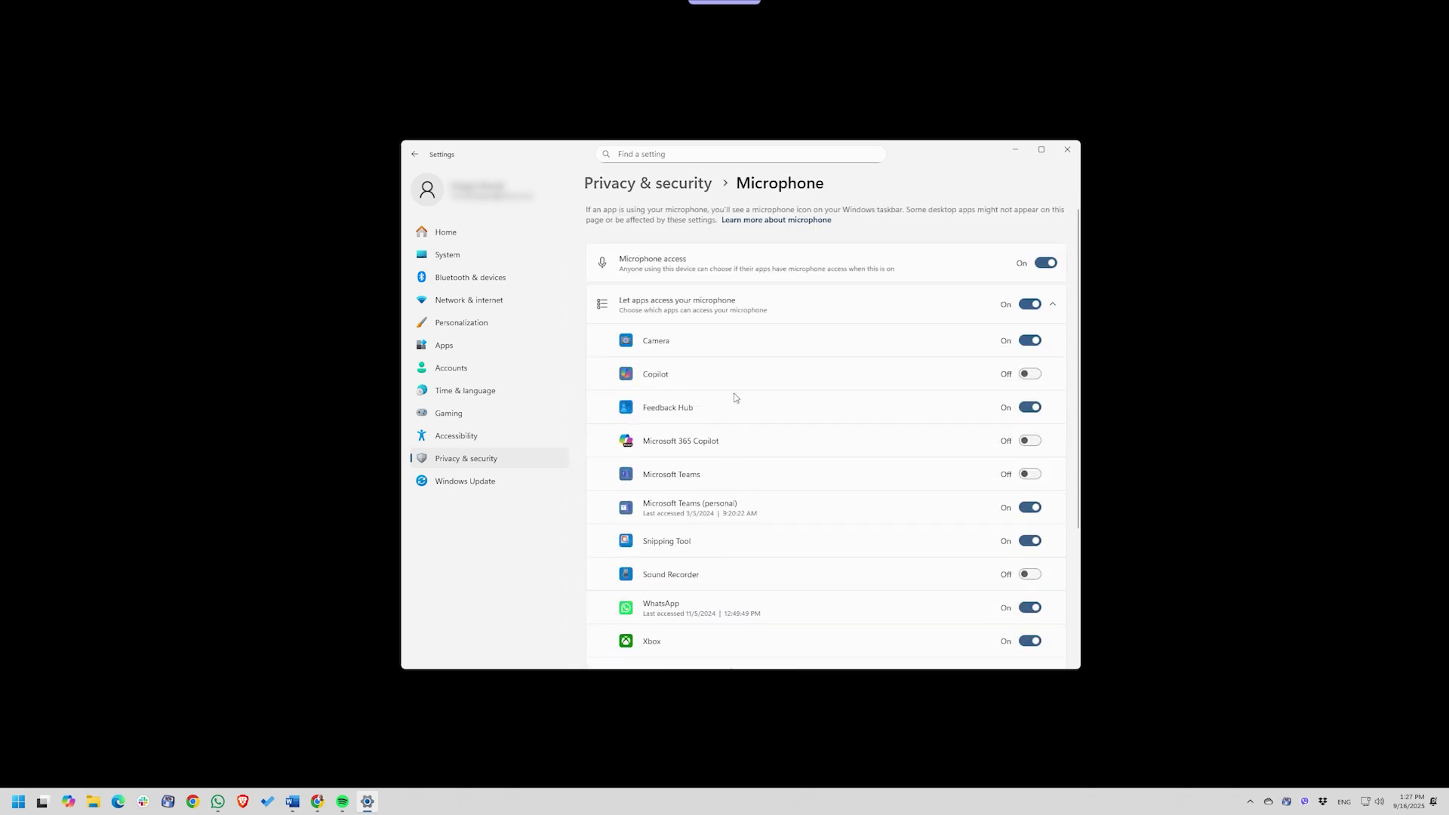
{"action": "scroll", "coordinate": [729, 474], "scroll_direction": "down", "scroll_amount": 5}
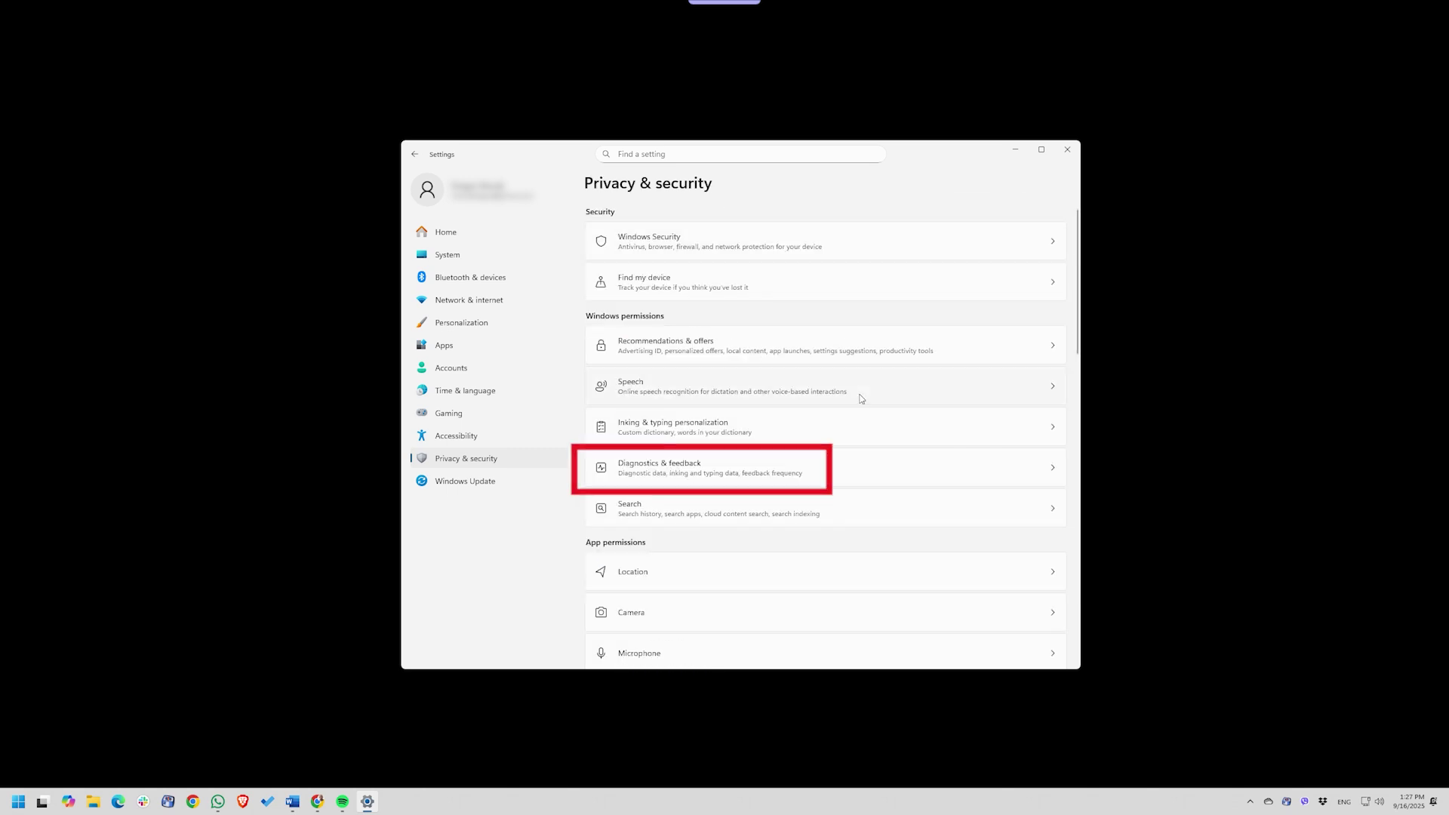
Keep Diagnostic data at required only, with optional data and inking-and-typing improvement off
{"action": "left_click", "coordinate": [833, 469]}
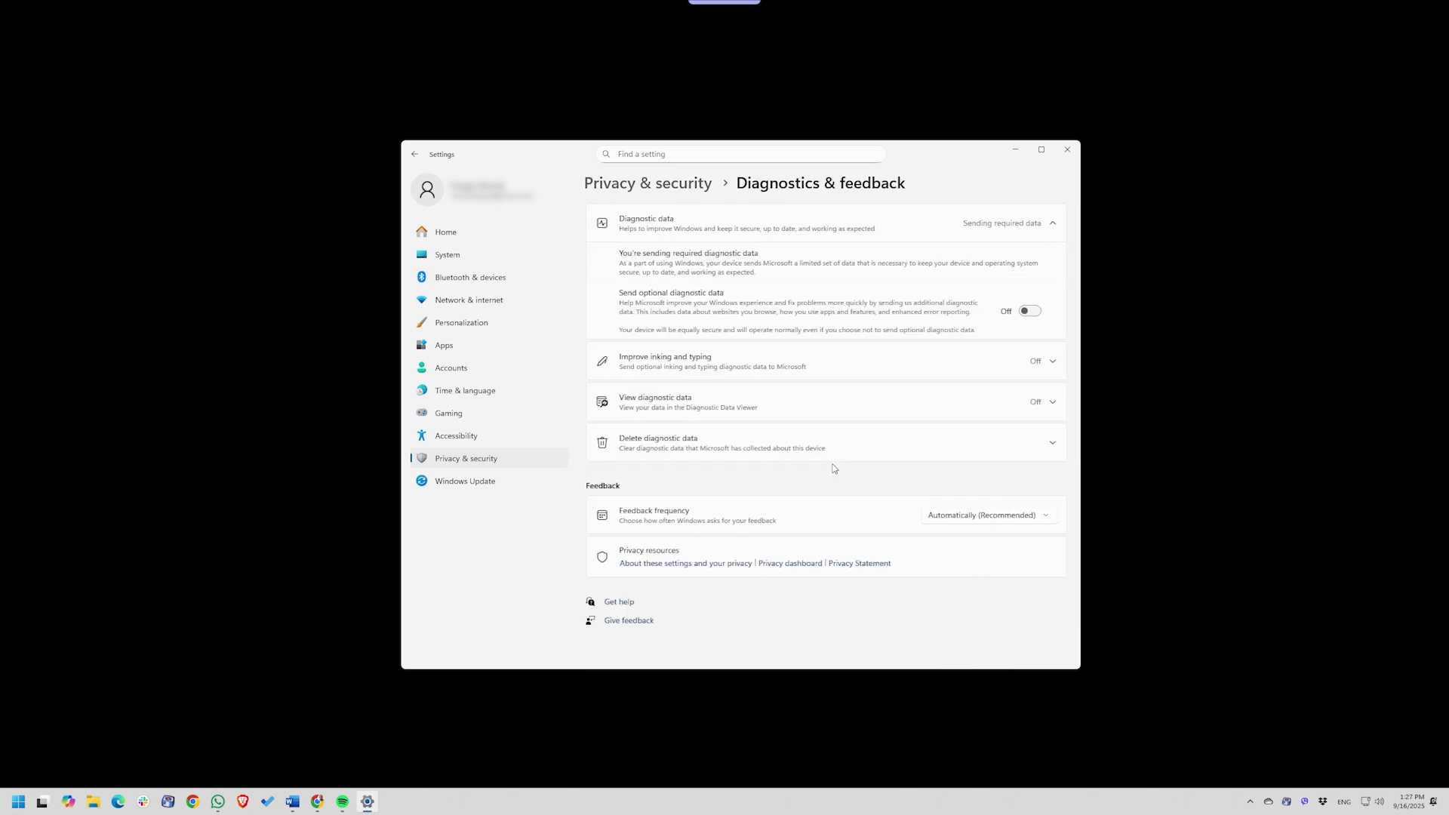
{"action": "left_click", "coordinate": [949, 239]}
{"action": "left_click", "coordinate": [948, 239]}
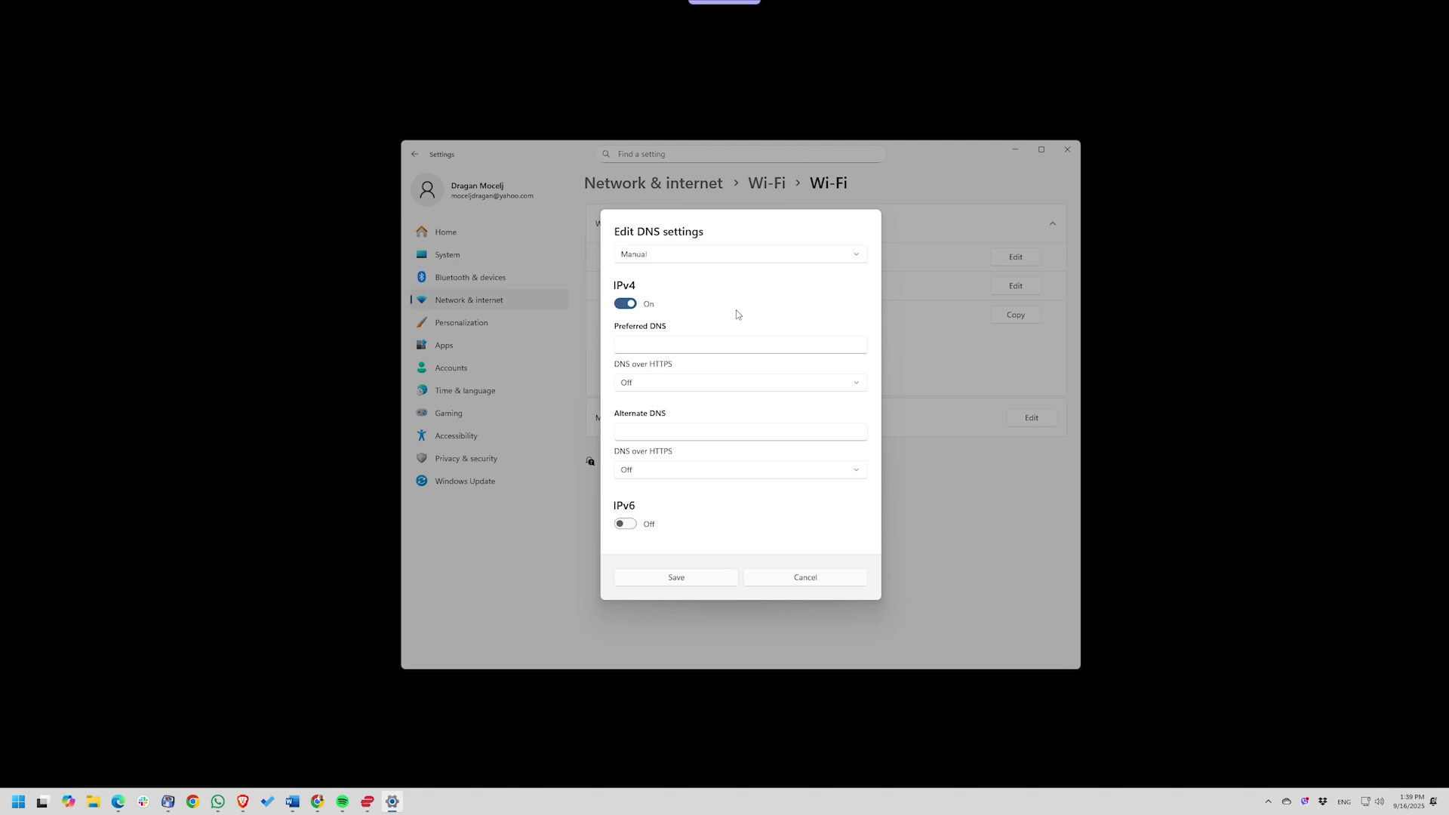
{"action": "right_click", "coordinate": [16, 796]}
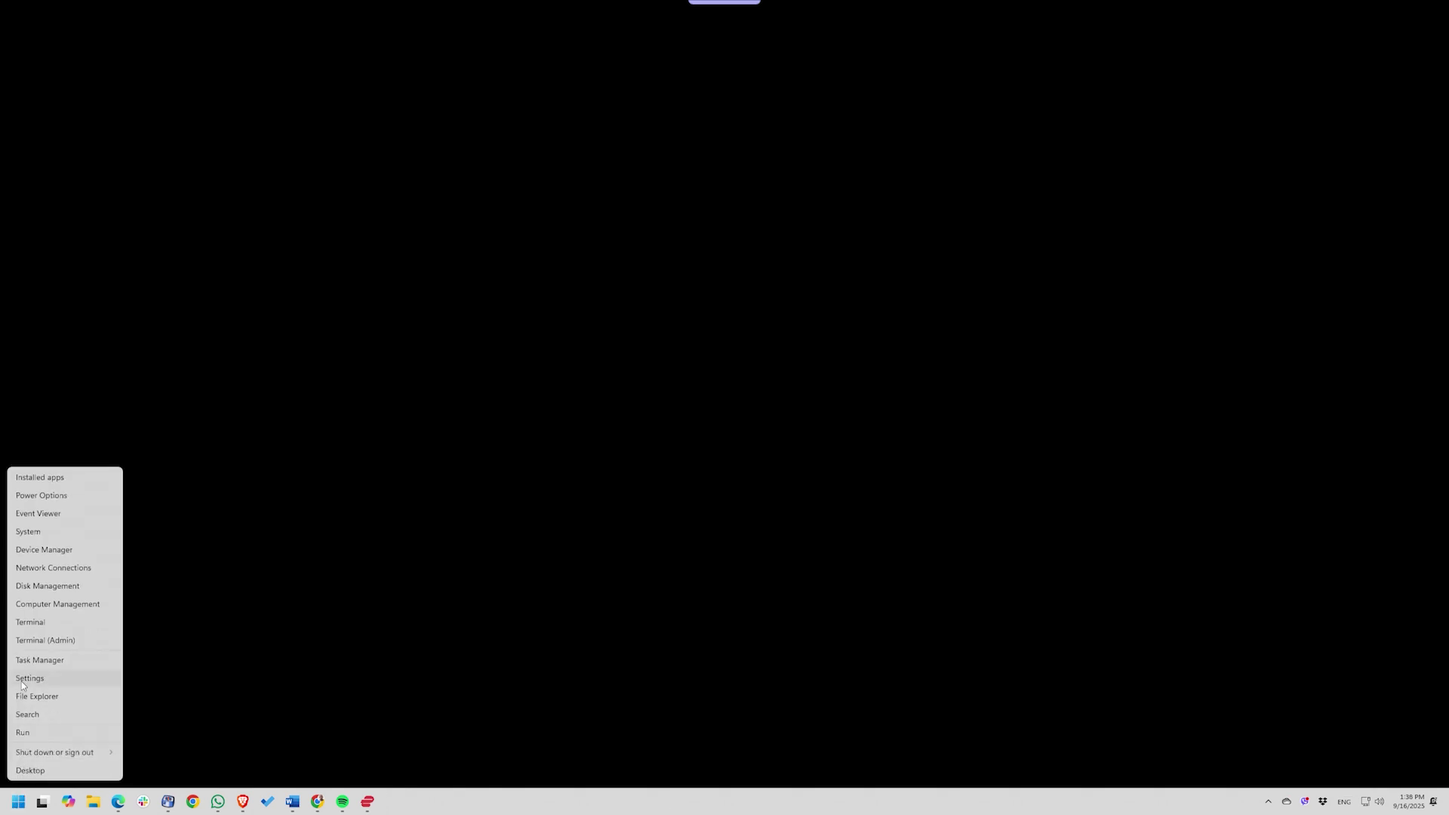
Set the Wi-Fi adapter's IPv4 DNS manually to 8.8.8.8 and 1.1.1.1 with DNS over HTTPS on
{"action": "left_click", "coordinate": [22, 681]}
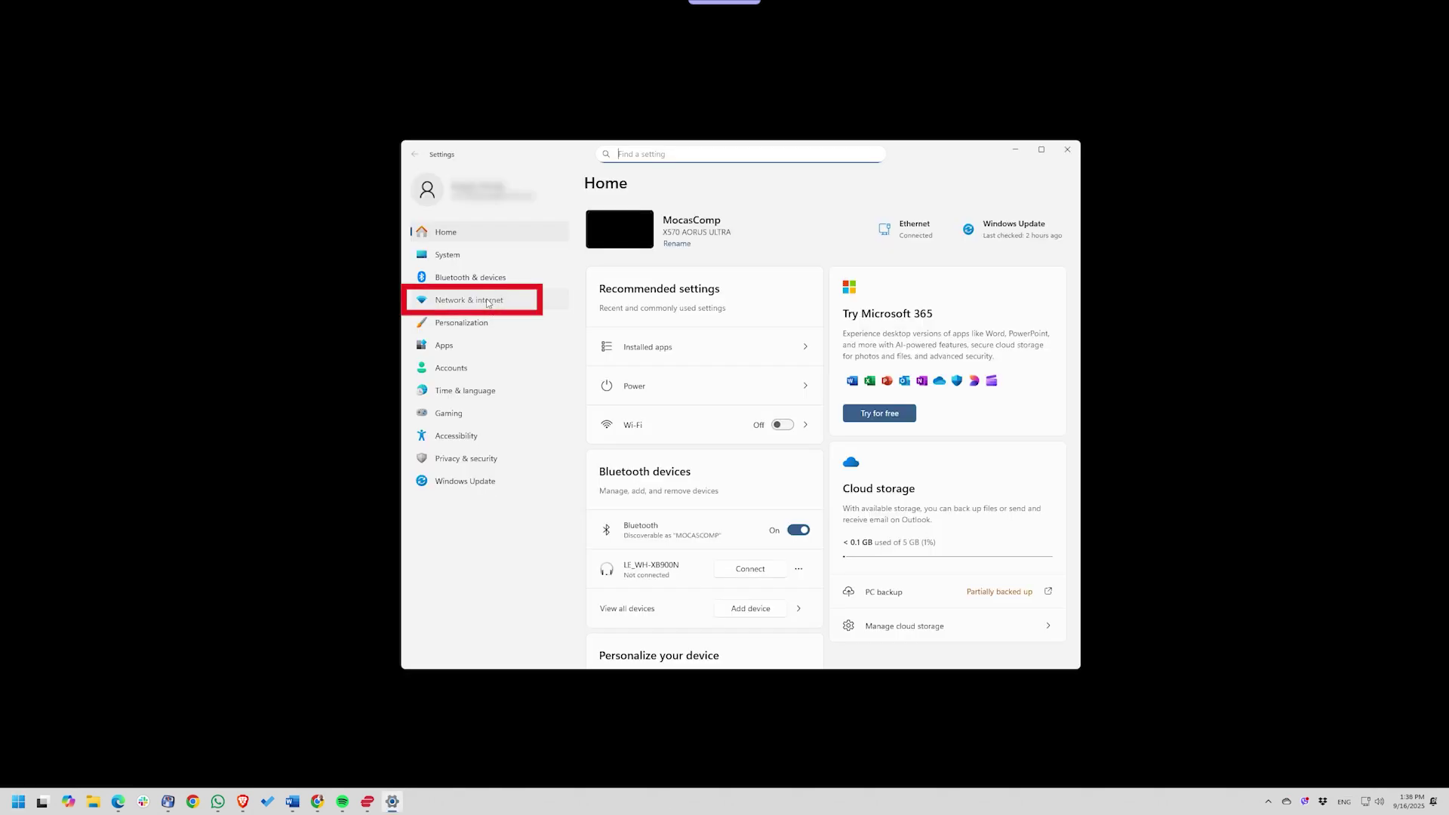
{"action": "left_click", "coordinate": [468, 300]}
{"action": "left_click", "coordinate": [876, 295]}
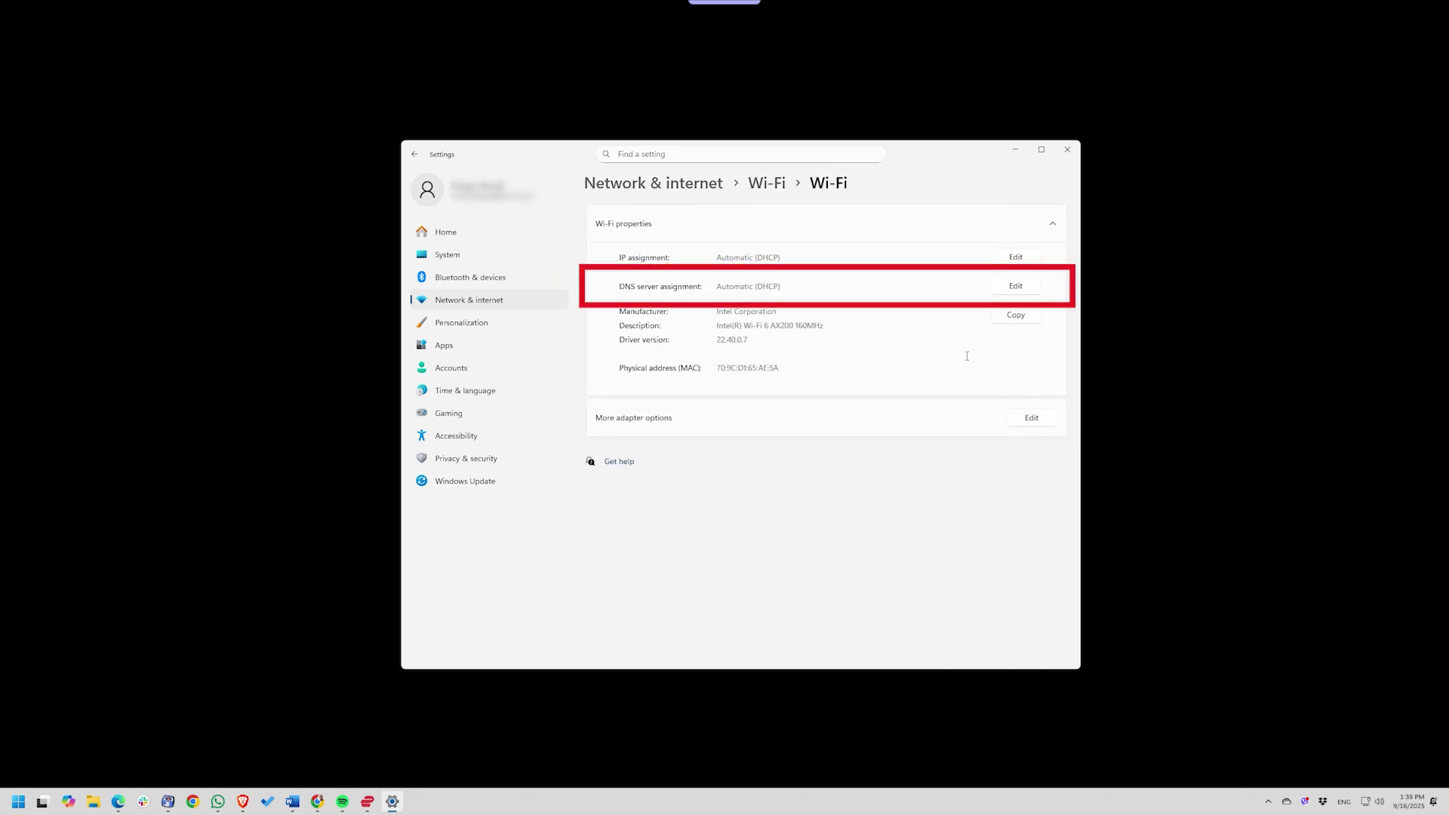
{"action": "left_click", "coordinate": [1009, 290]}
{"action": "left_click", "coordinate": [709, 390]}
{"action": "left_click", "coordinate": [699, 414]}
{"action": "left_click", "coordinate": [626, 390]}
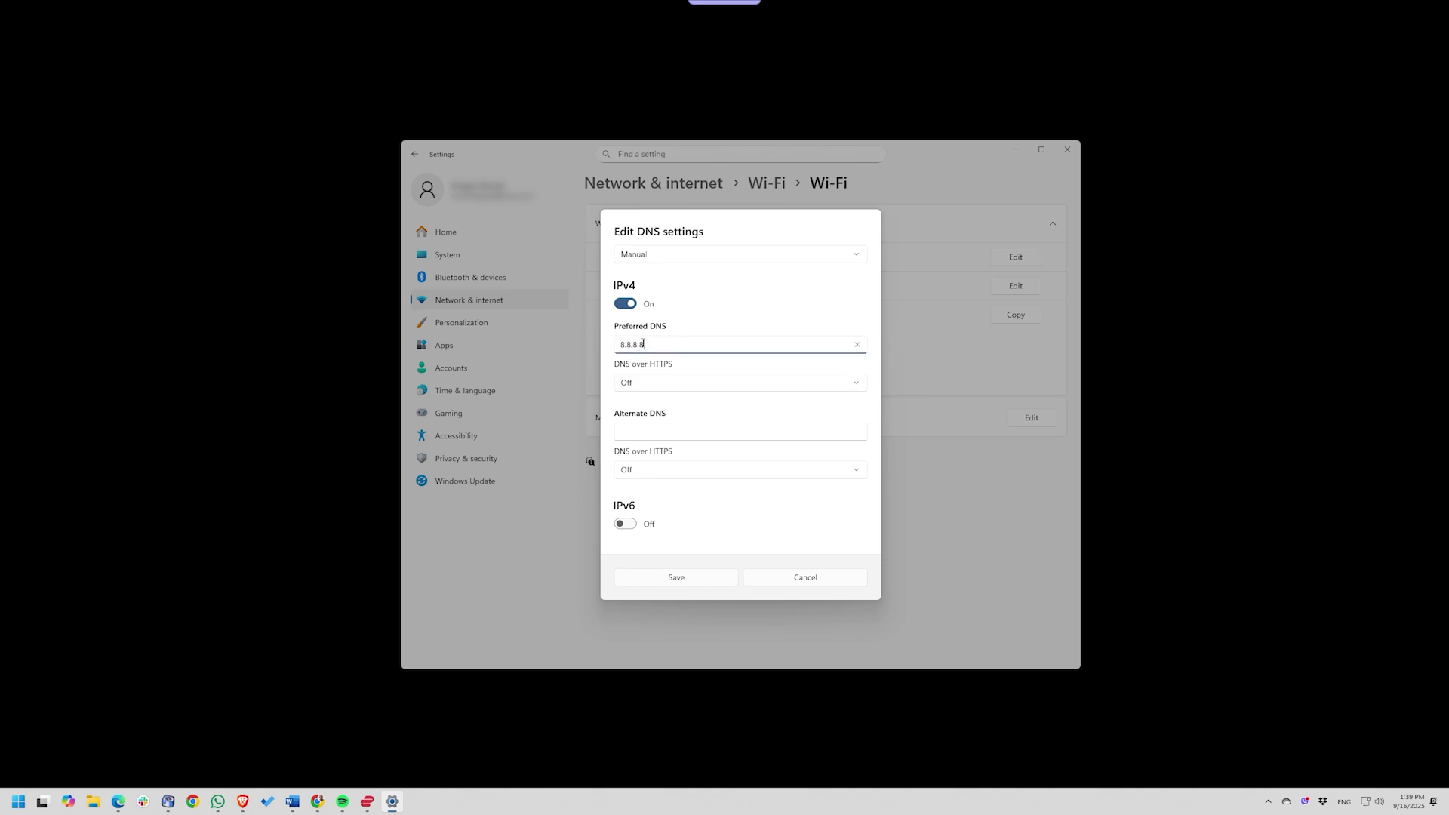
{"action": "left_click", "coordinate": [674, 384]}
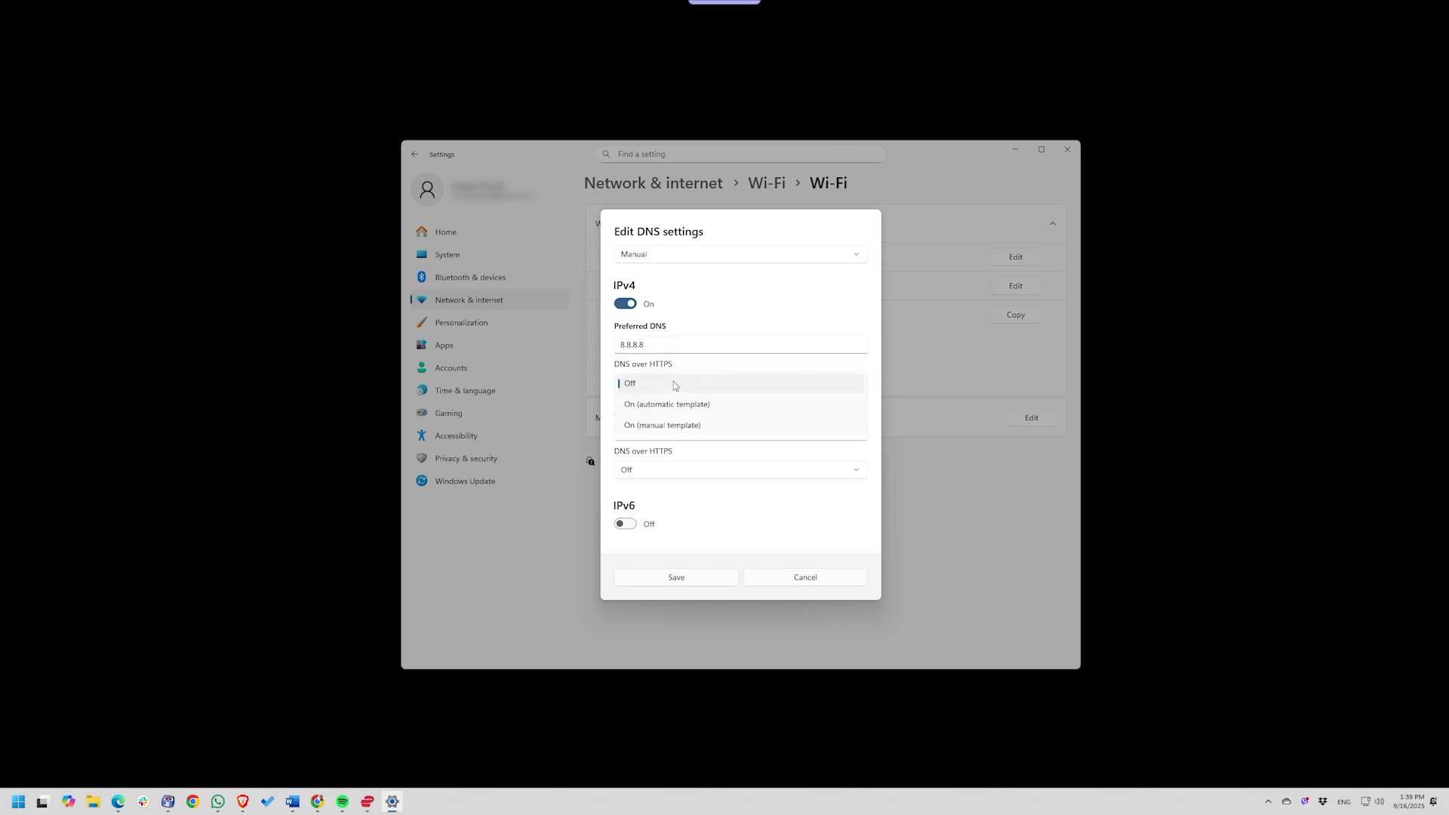
{"action": "left_click", "coordinate": [667, 426]}
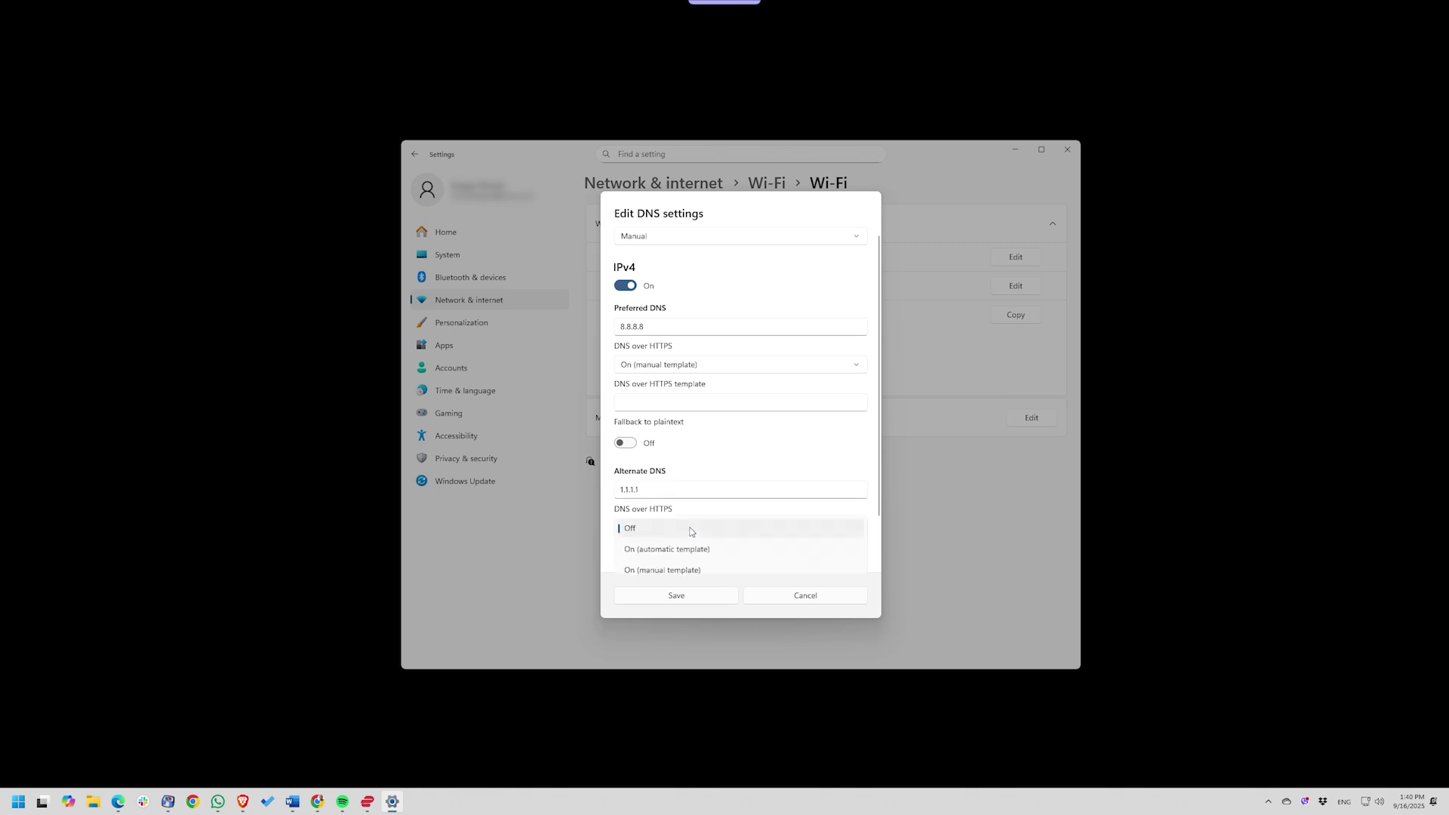
{"action": "left_click", "coordinate": [685, 549]}
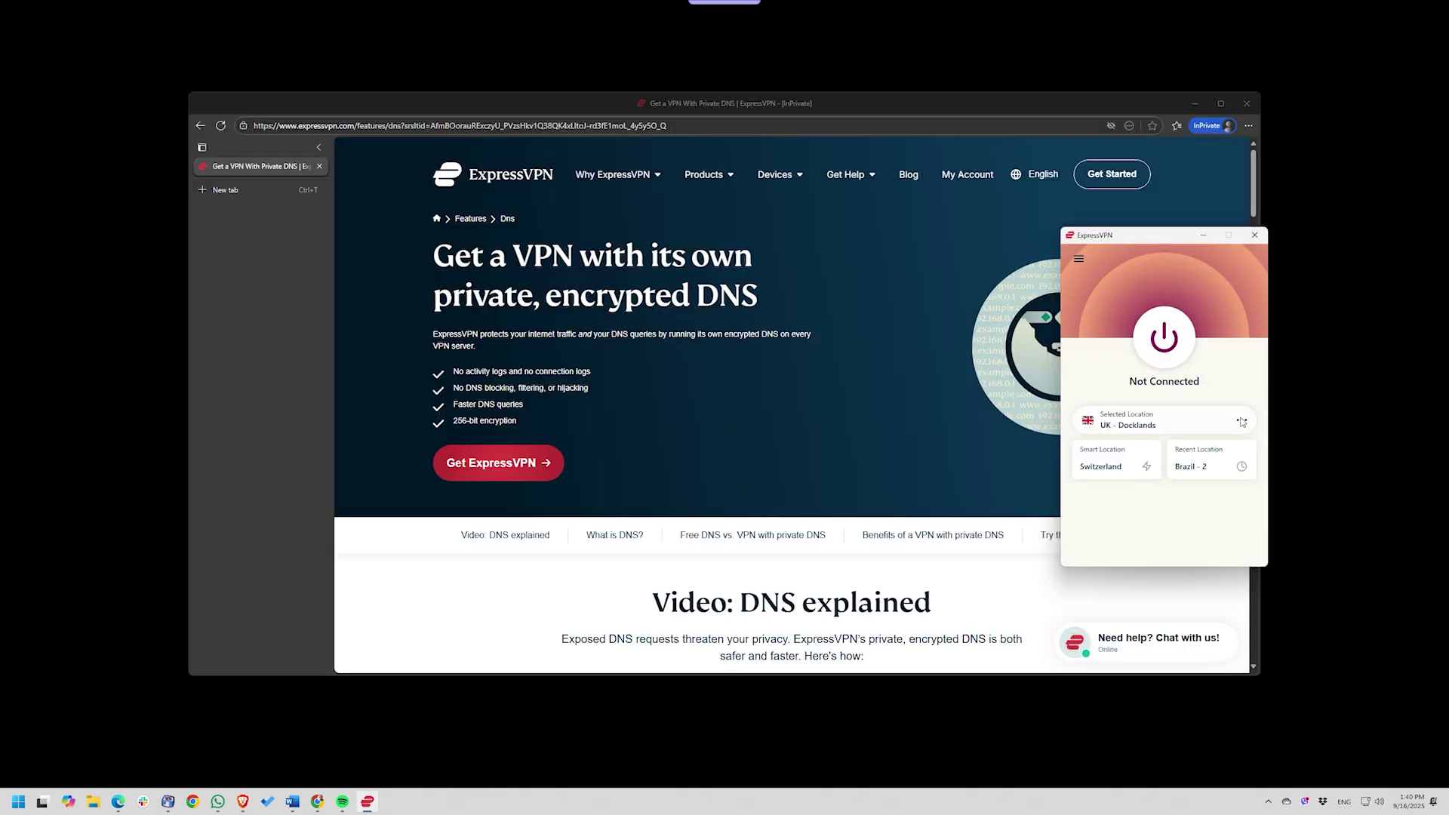
Browse ExpressVPN's All Locations list, expanding Europe and the Americas, then close it
{"action": "left_click", "coordinate": [1242, 422]}
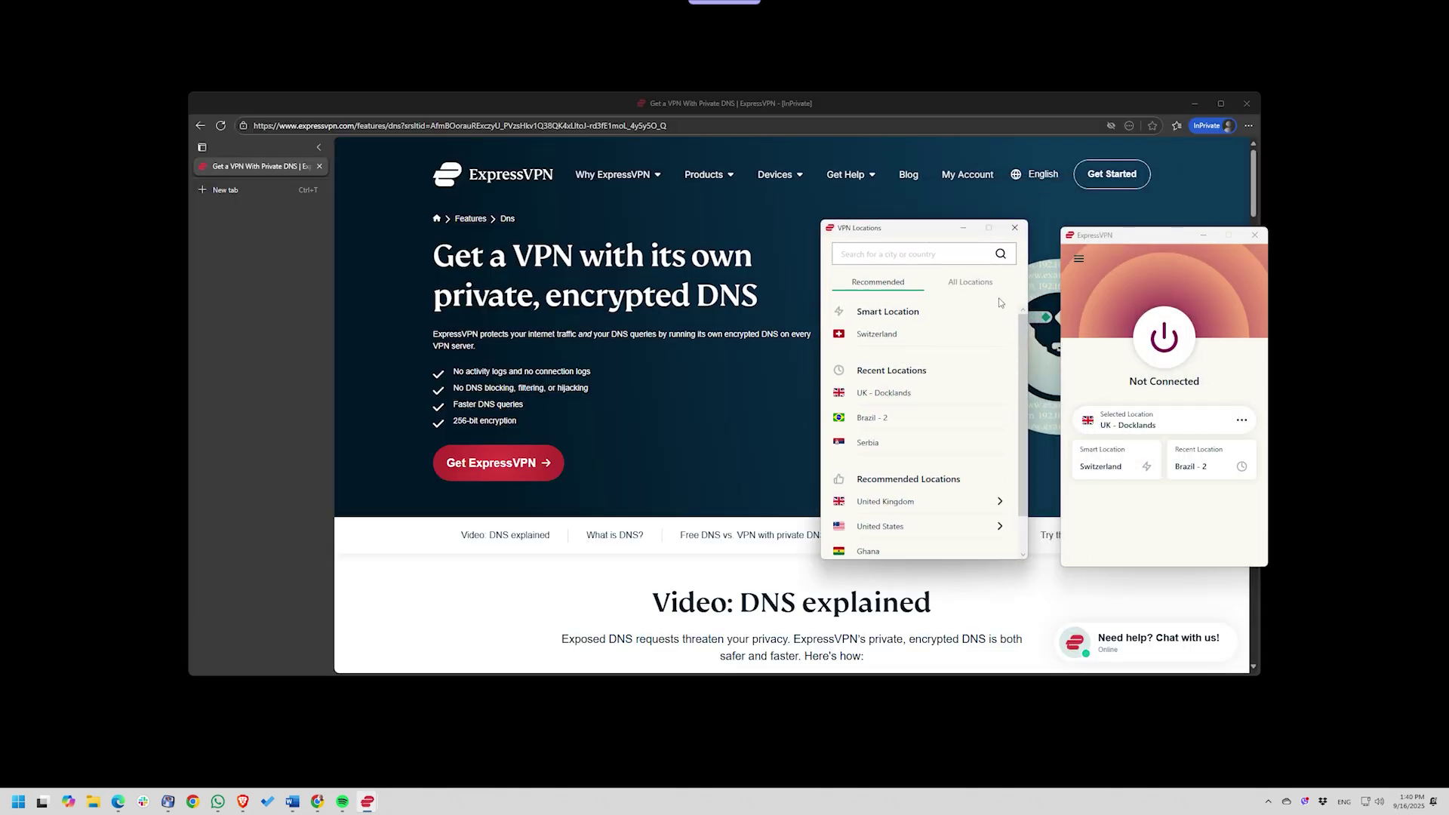
{"action": "left_click", "coordinate": [973, 281]}
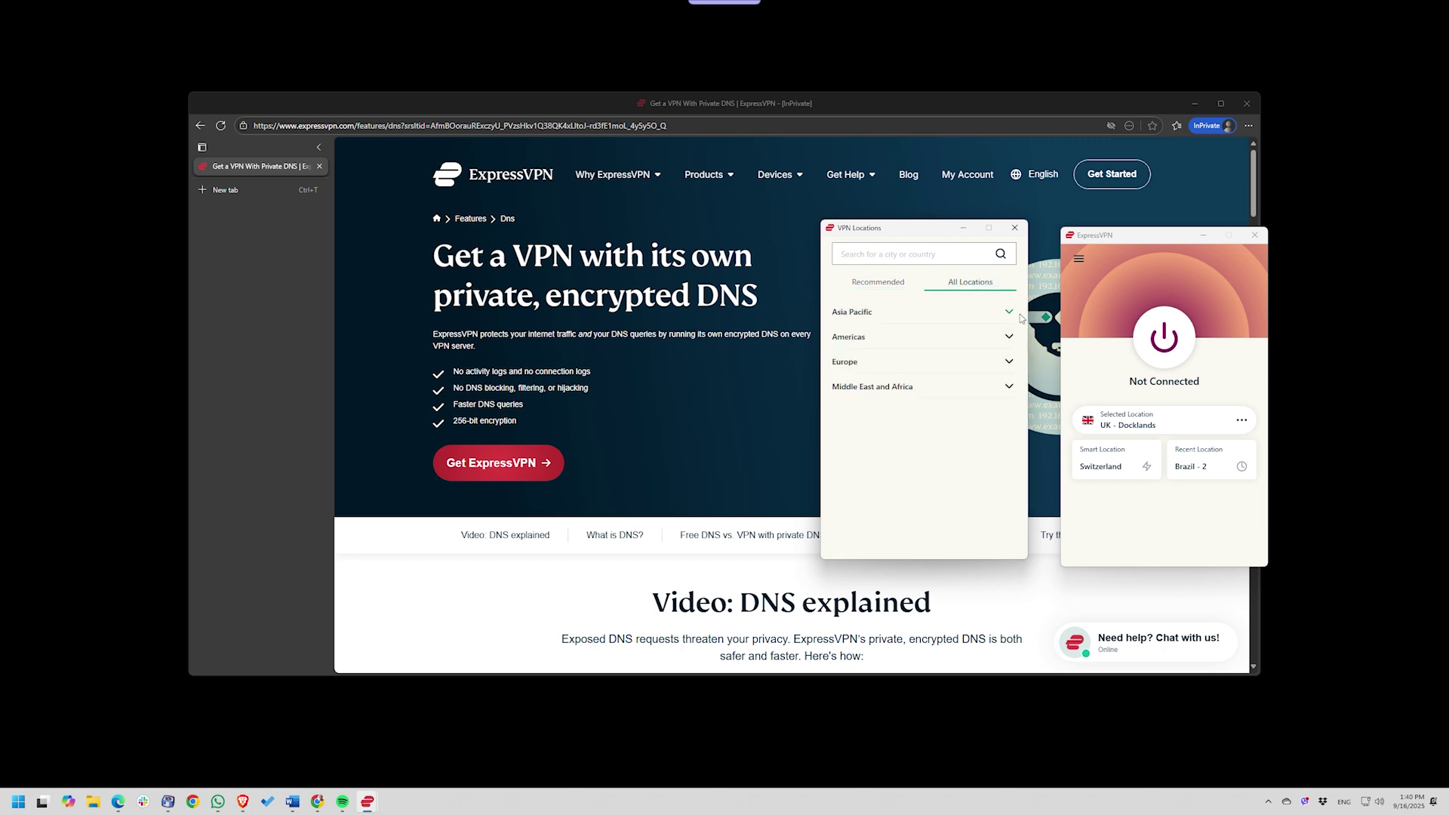
{"action": "left_click", "coordinate": [1009, 363]}
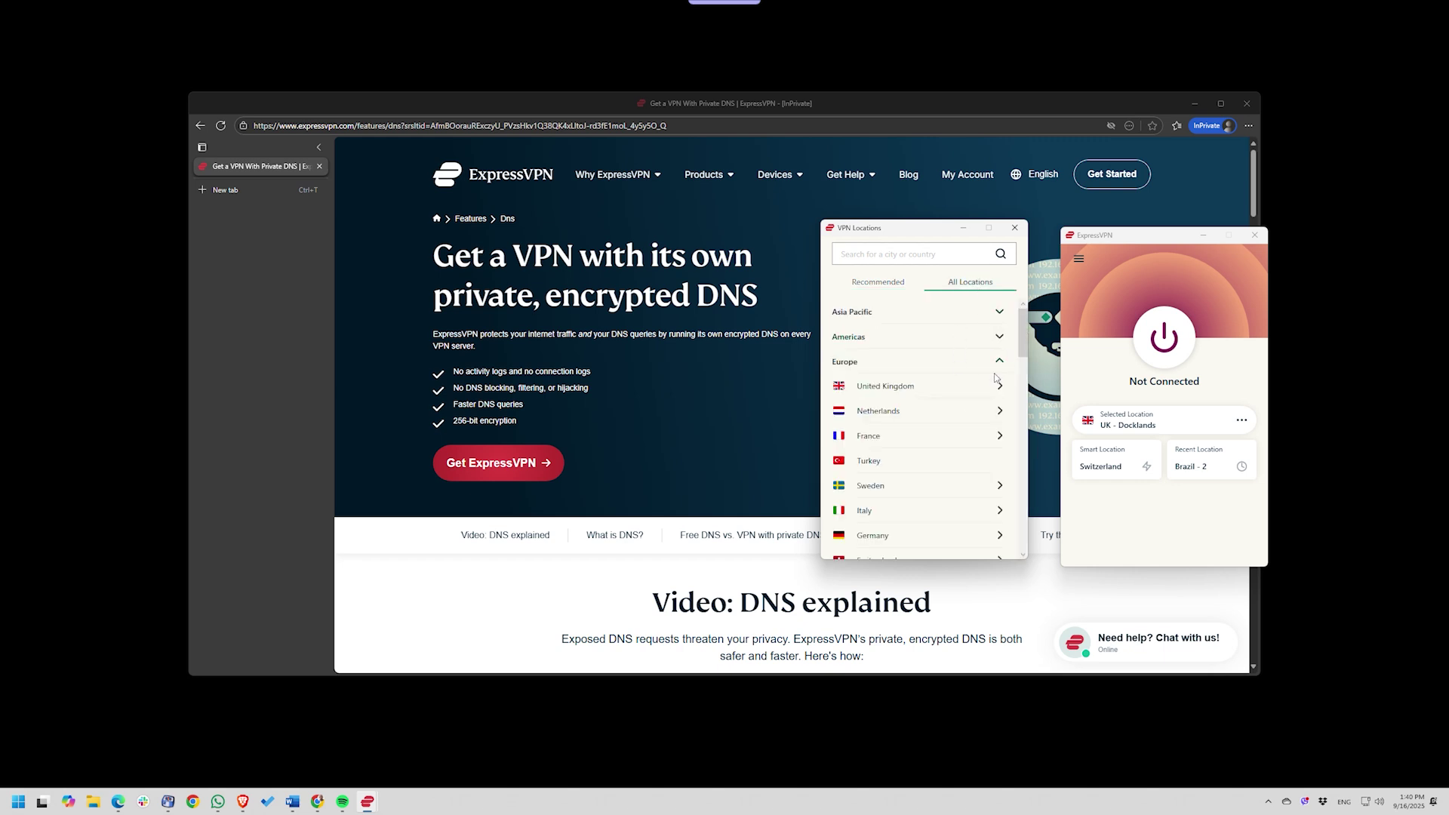
{"action": "scroll", "coordinate": [947, 412], "scroll_direction": "down", "scroll_amount": 1}
{"action": "scroll", "coordinate": [947, 413], "scroll_direction": "up", "scroll_amount": 1}
{"action": "left_click", "coordinate": [1000, 336]}
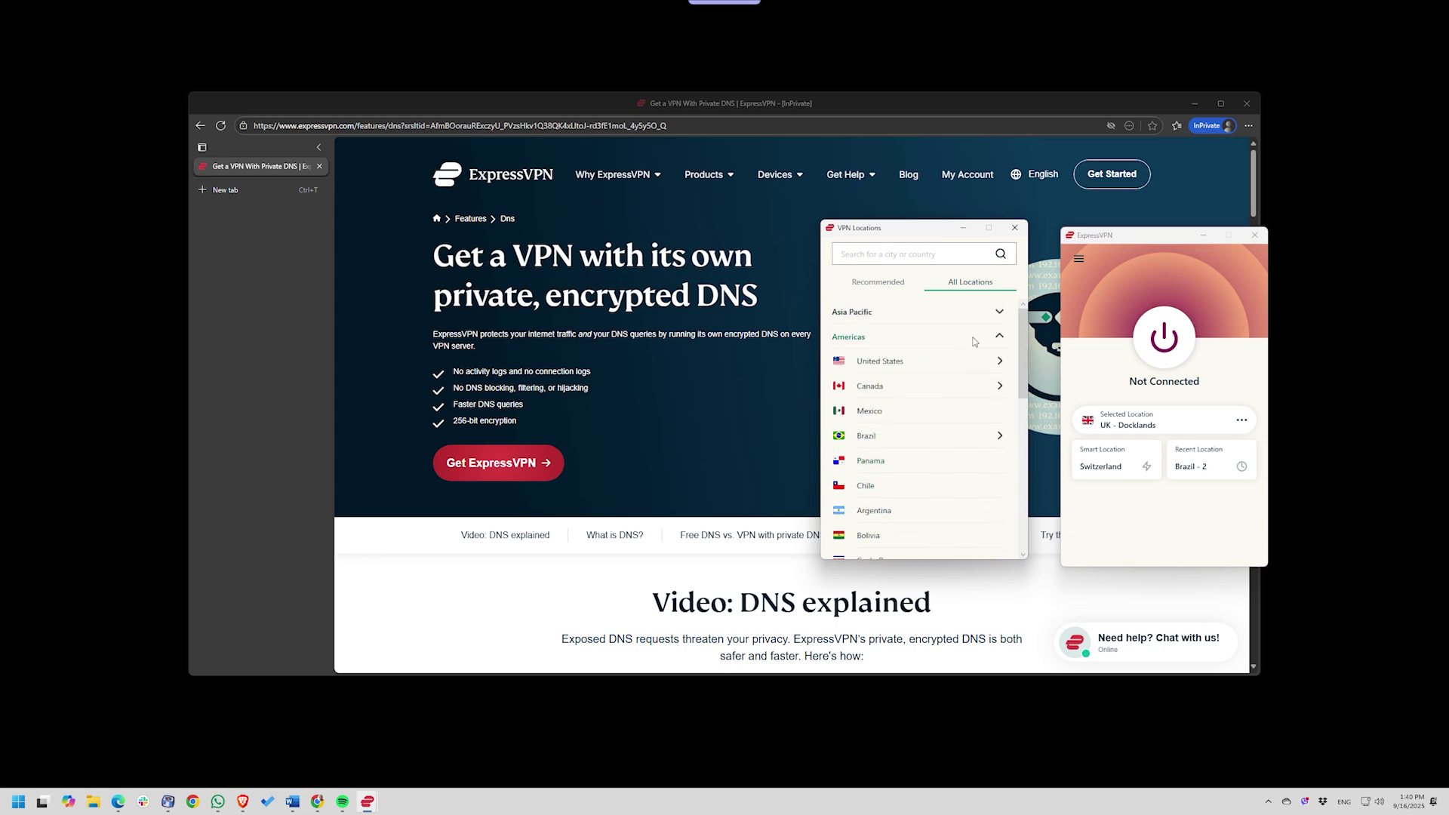
{"action": "scroll", "coordinate": [953, 370], "scroll_direction": "down", "scroll_amount": 5}
{"action": "scroll", "coordinate": [951, 381], "scroll_direction": "down", "scroll_amount": 1}
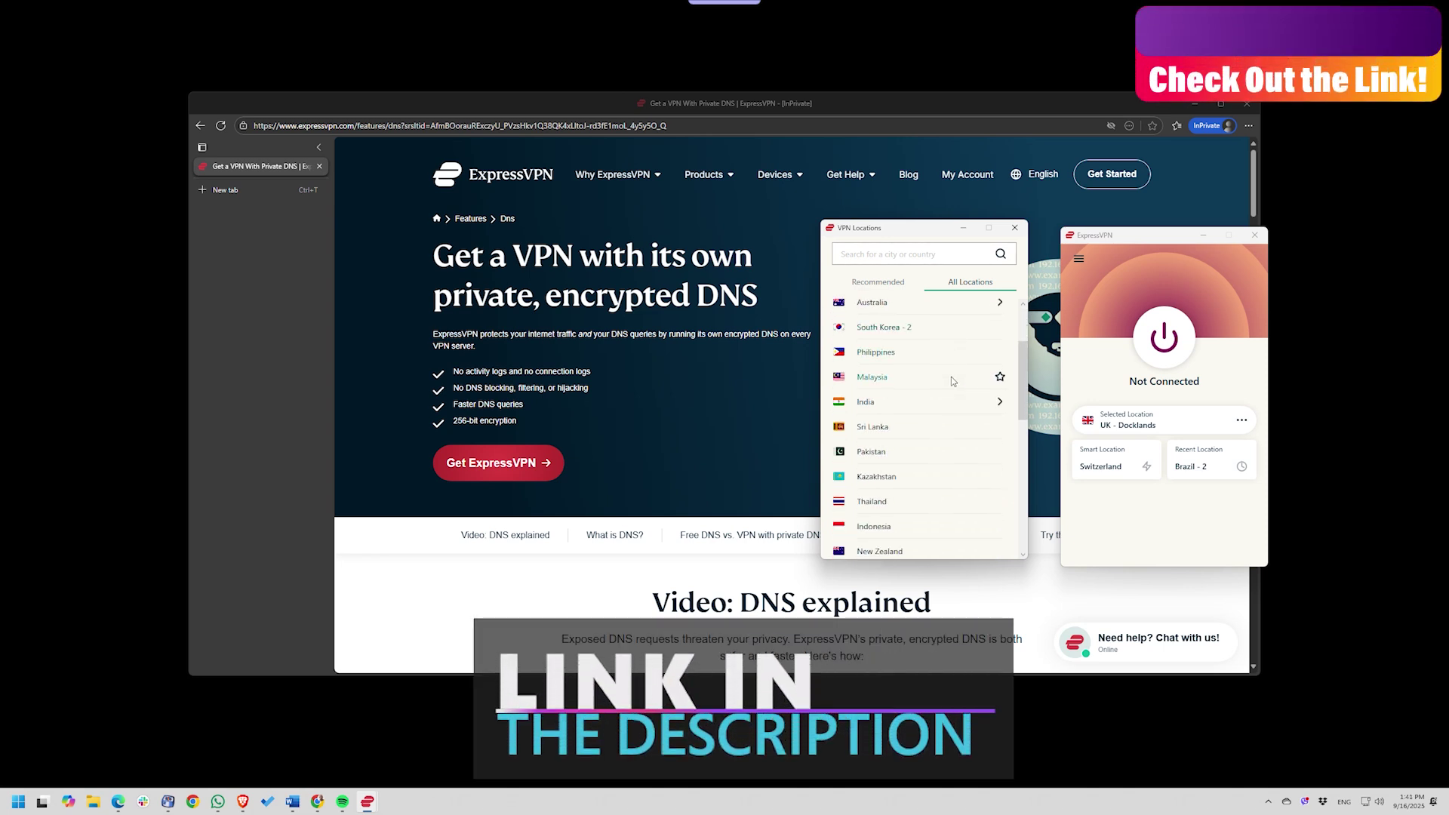
{"action": "left_click", "coordinate": [1014, 228]}
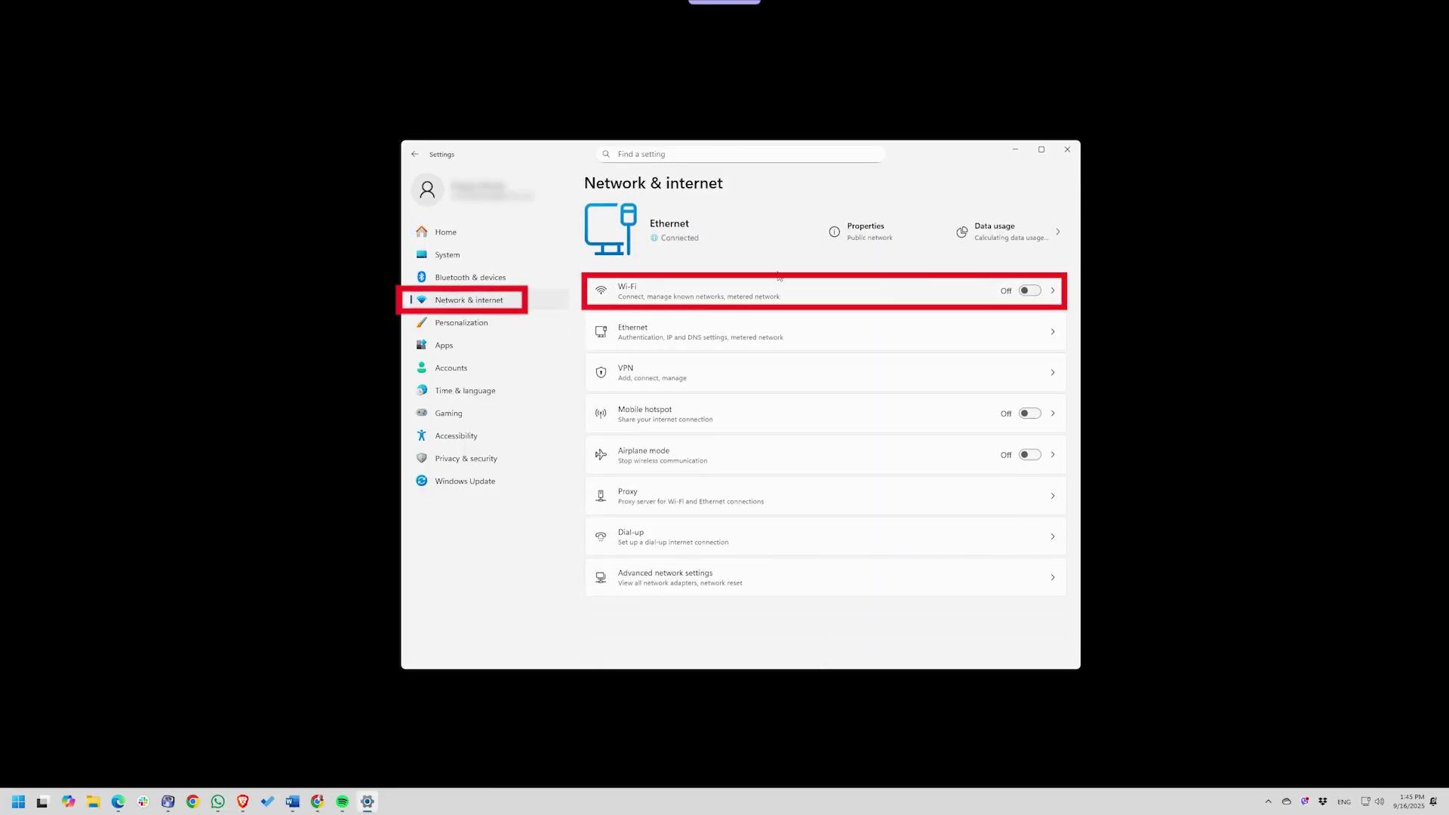
Make the CW46-5Ghz Wi-Fi network Public, then launch Control Panel via Start search
{"action": "left_click", "coordinate": [809, 278]}
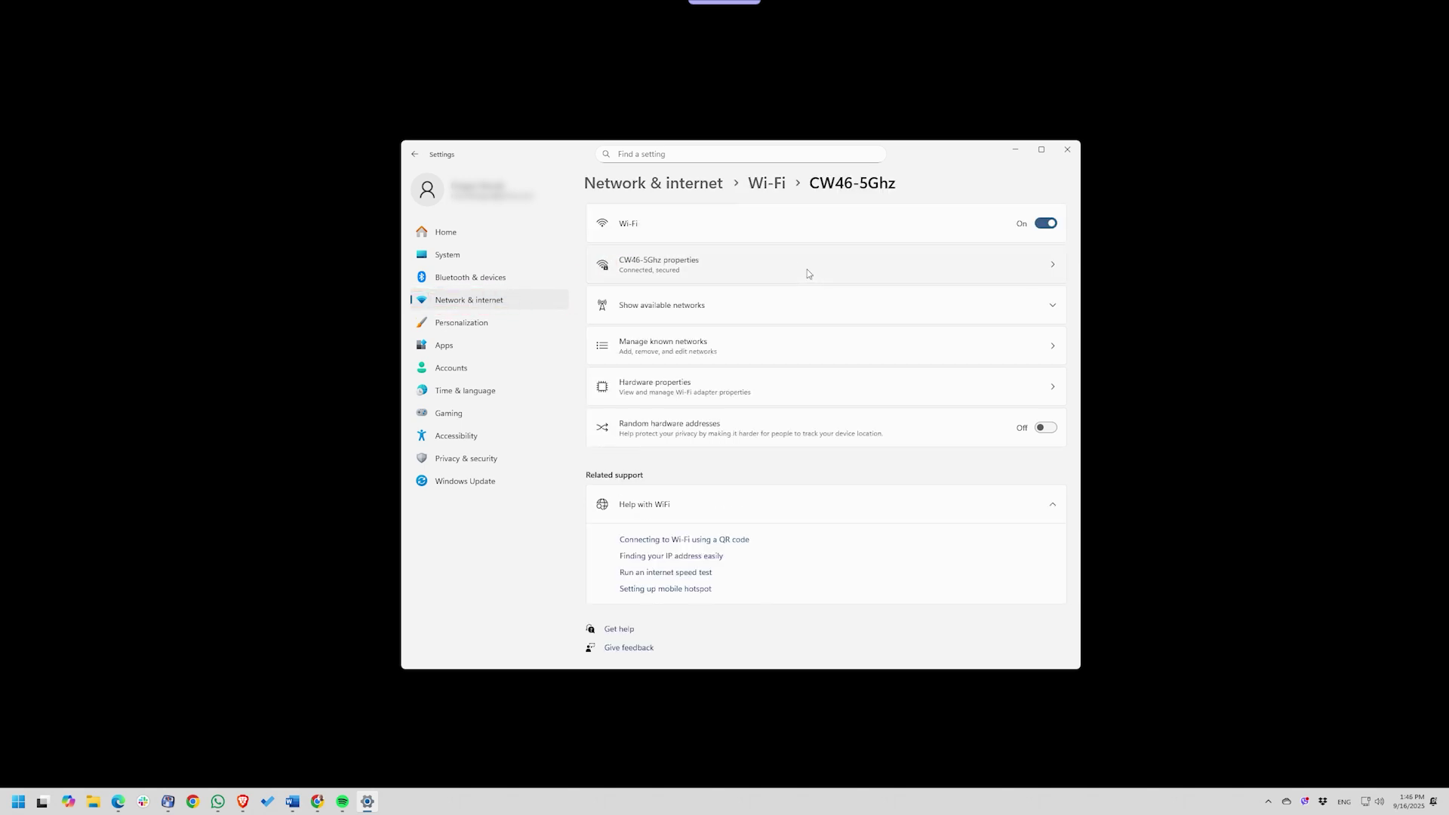
{"action": "left_click", "coordinate": [807, 274]}
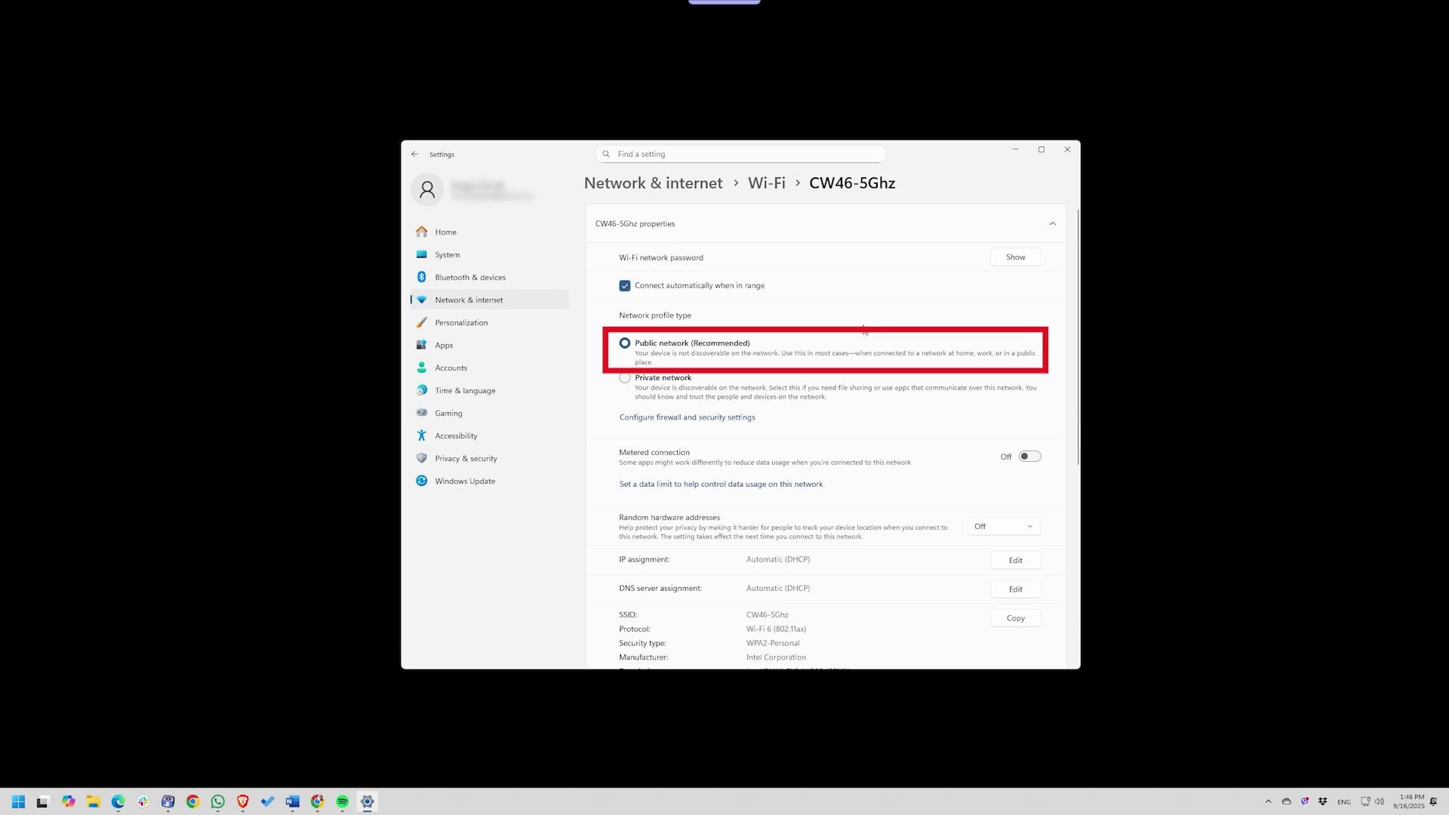
{"action": "key", "text": "super"}
{"action": "type", "text": "control panel"}
{"action": "left_click", "coordinate": [79, 477]}
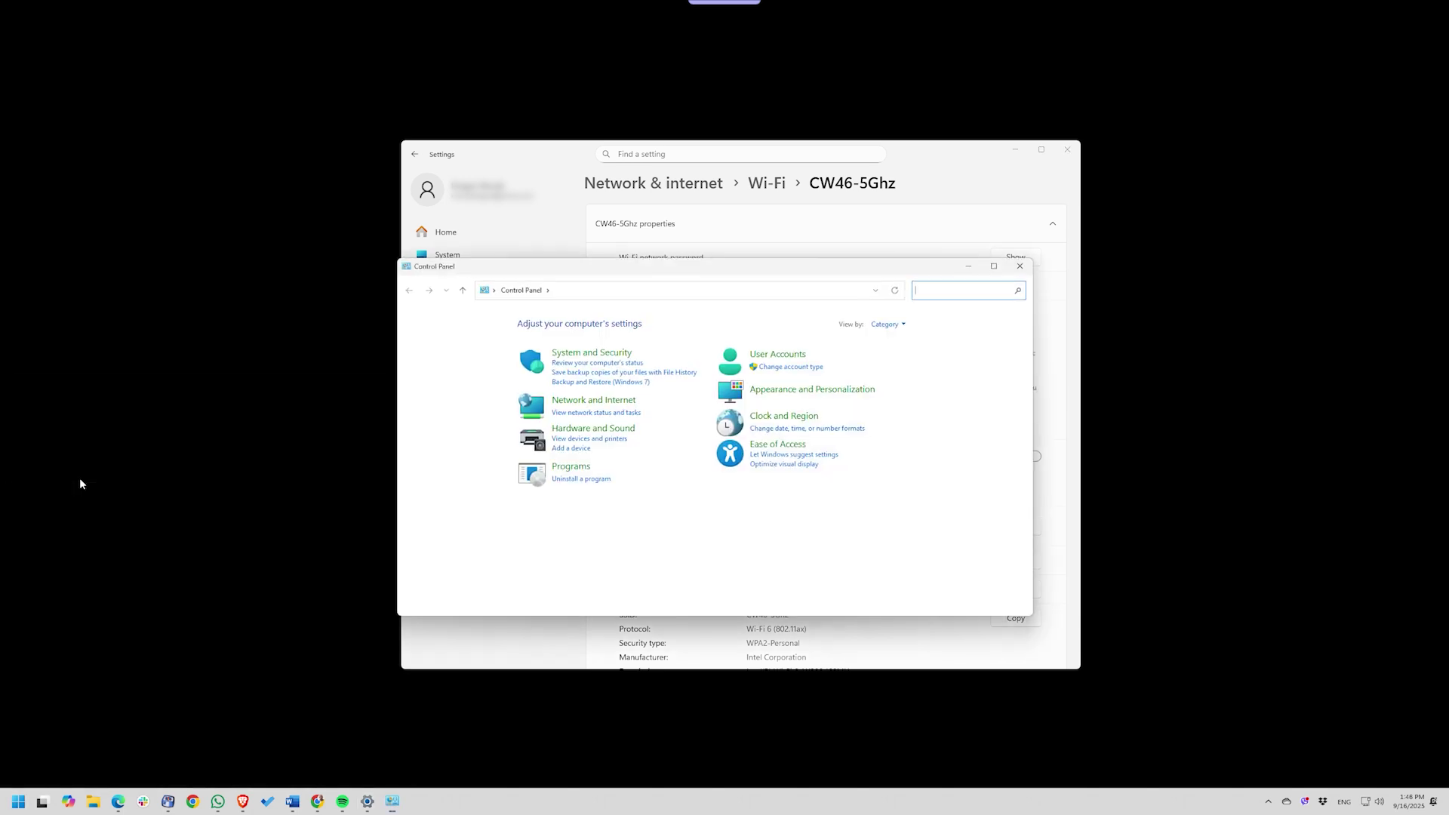
Search Control Panel for 'remote' and untick Allow Remote Assistance connections to this computer
{"action": "left_click", "coordinate": [564, 359]}
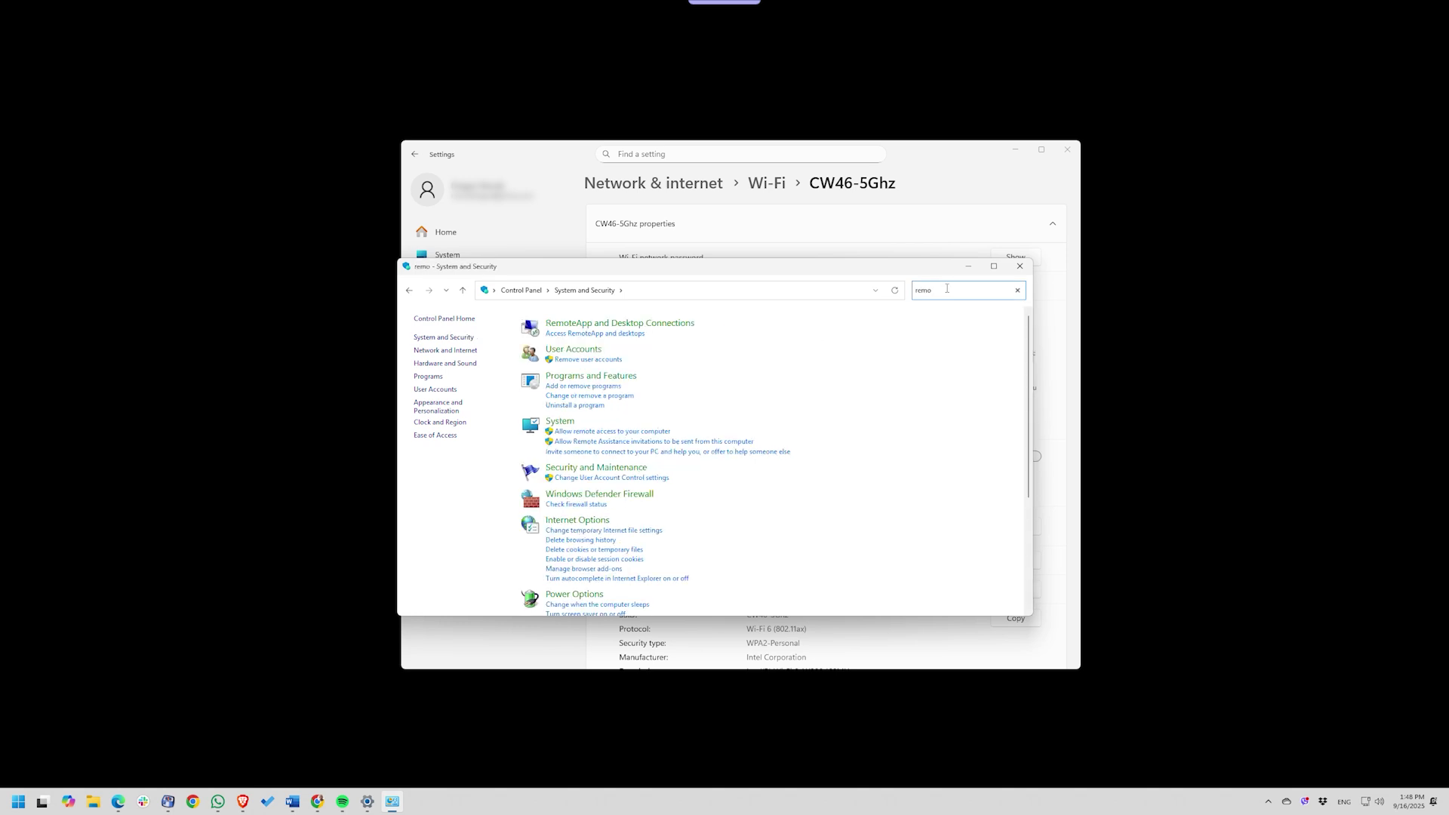
{"action": "left_click", "coordinate": [947, 288]}
{"action": "type", "text": "remote"}
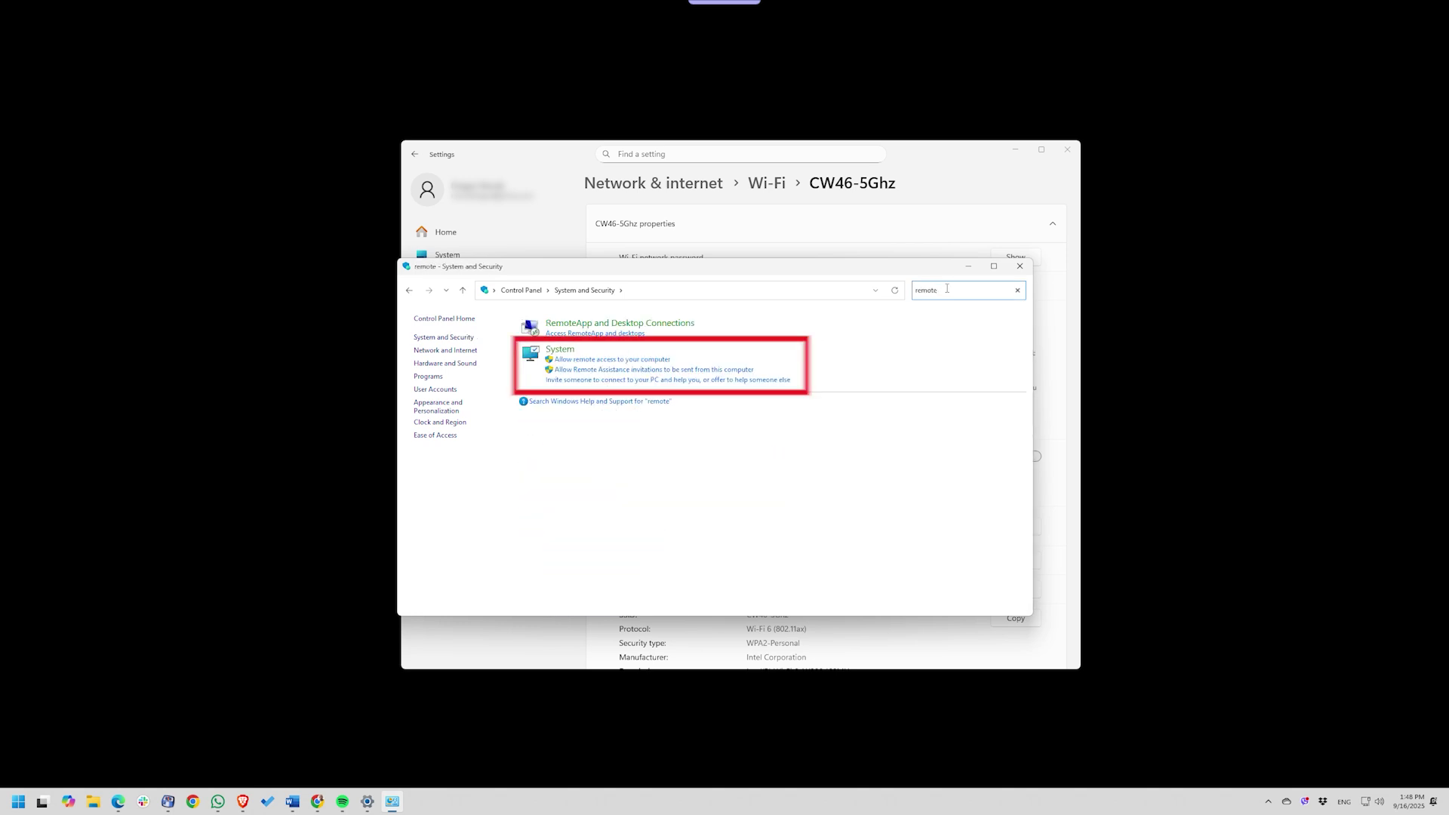
{"action": "left_click", "coordinate": [596, 361]}
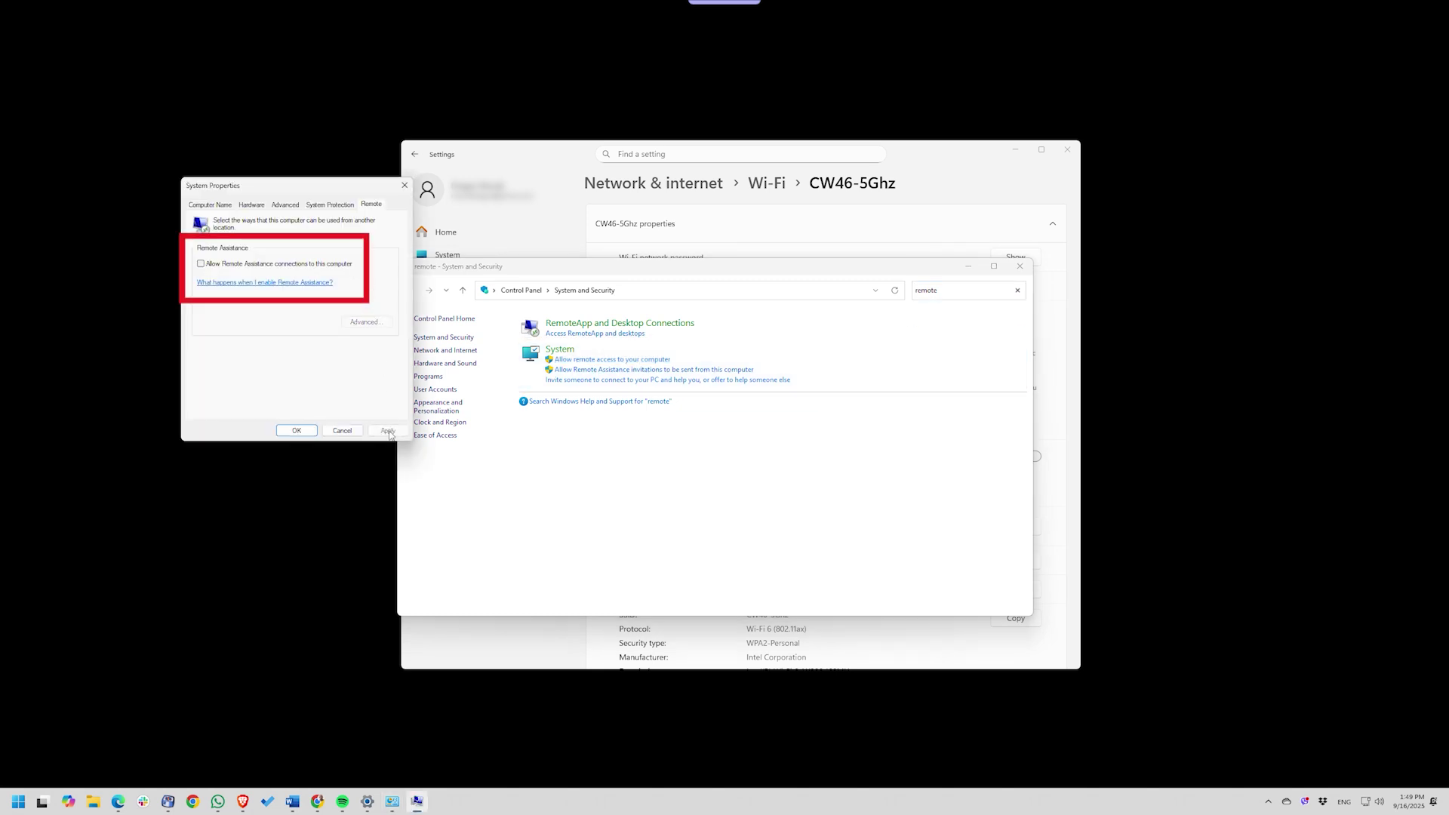
{"action": "key", "text": "super"}
Launch ExpressVPN by searching 'expre' in the Start menu
{"action": "type", "text": "expressVPN"}
{"action": "key", "text": "Return"}
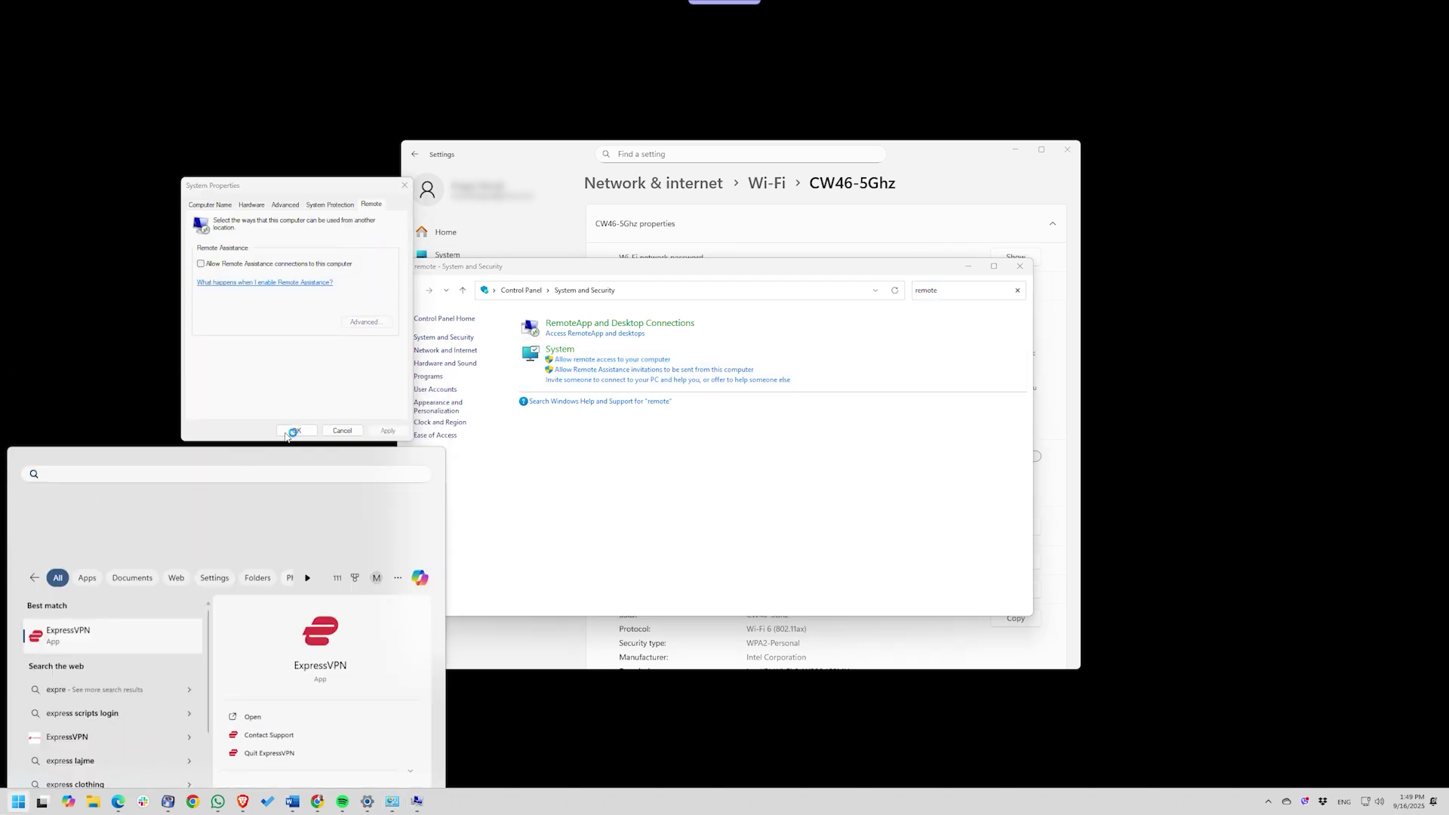